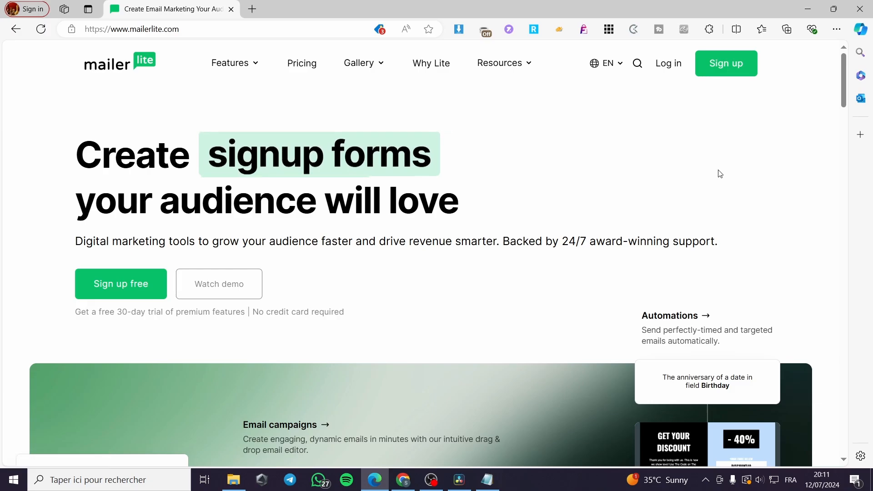
Go to the account sign-in from the Log in link on the mailerlite.com homepage.
left_click(675, 67)
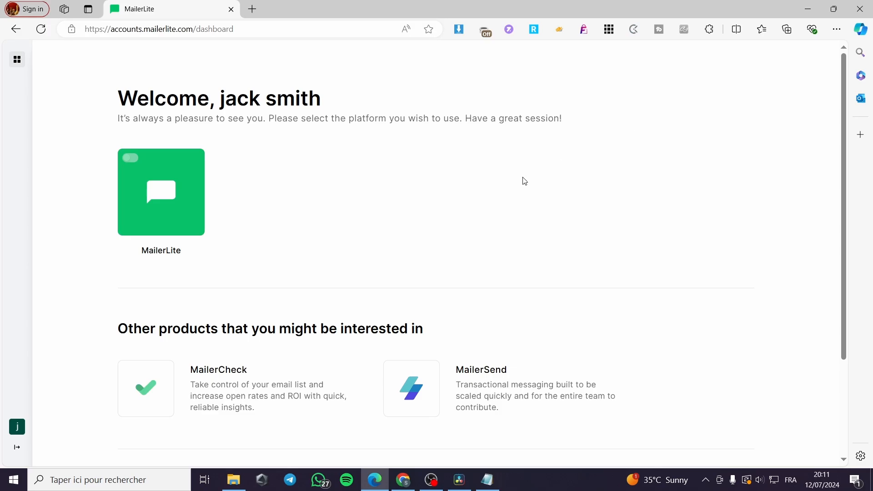
Enter the MailerLite platform and review the Dashboard checklist and performance statistics.
left_click(204, 198)
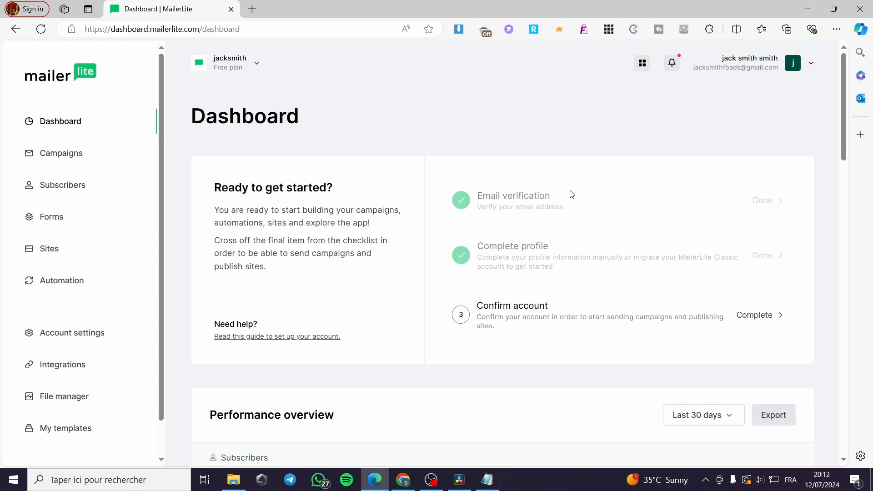
scroll(500, 250, "down", 4)
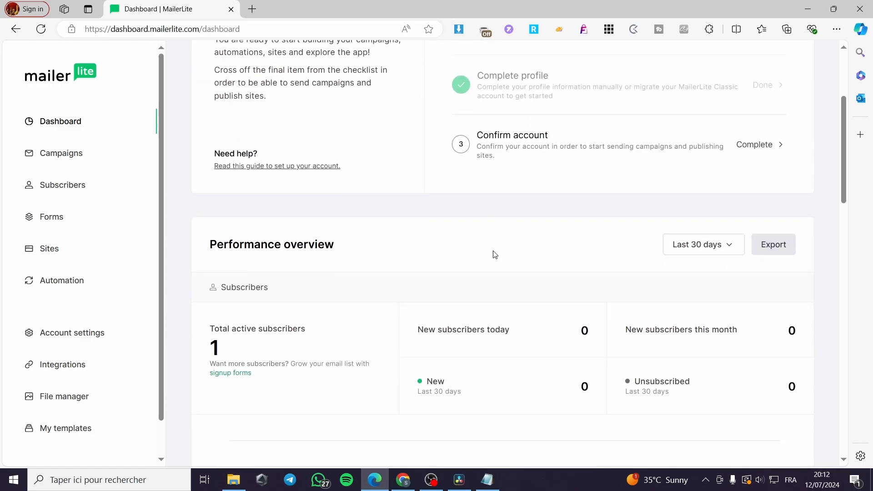
scroll(356, 252, "down", 4)
scroll(383, 175, "down", 8)
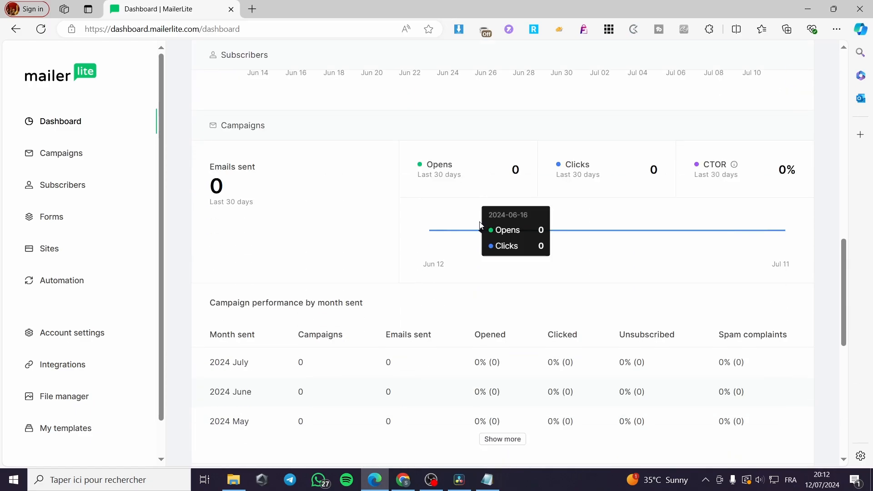
scroll(499, 247, "down", 2)
scroll(496, 252, "down", 7)
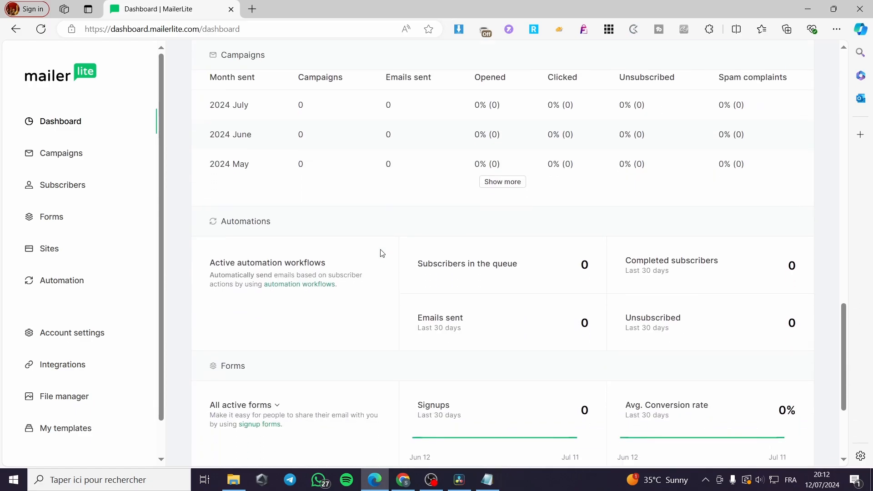
scroll(500, 273, "up", 10)
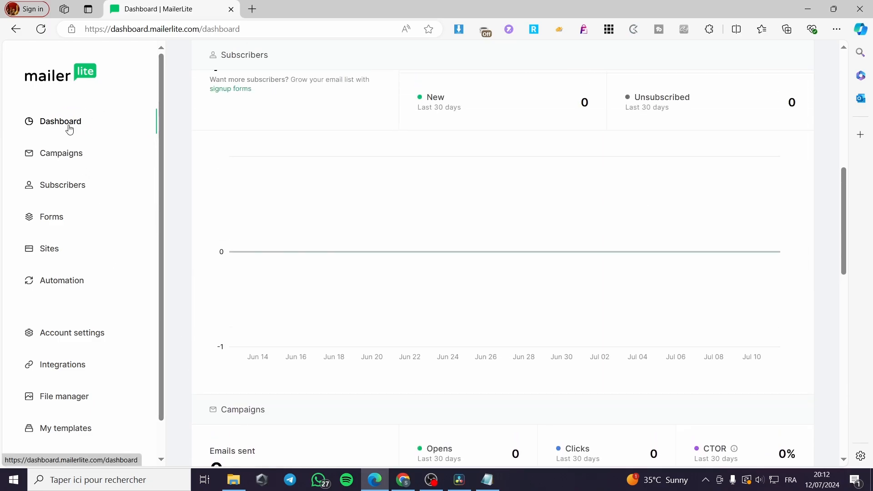
Tour Subscribers, Add subscribers, Forms, Sites and Automations, ending on the Campaigns page.
left_click(67, 192)
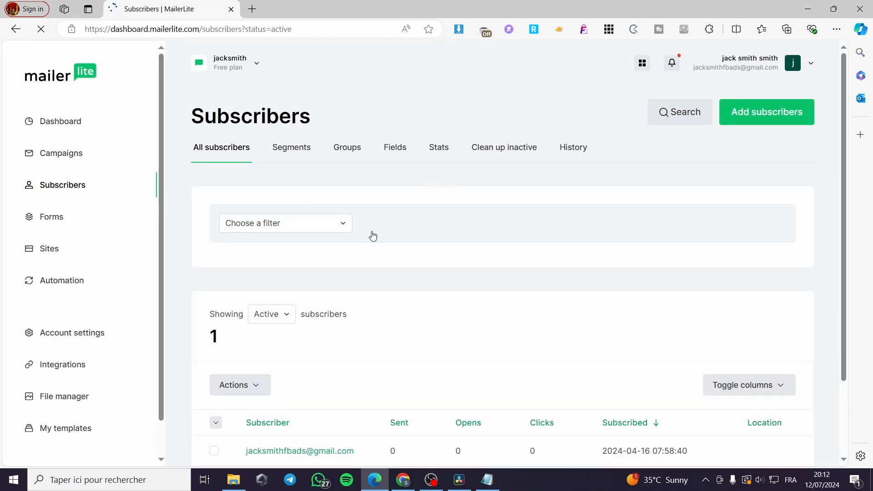
left_click(801, 117)
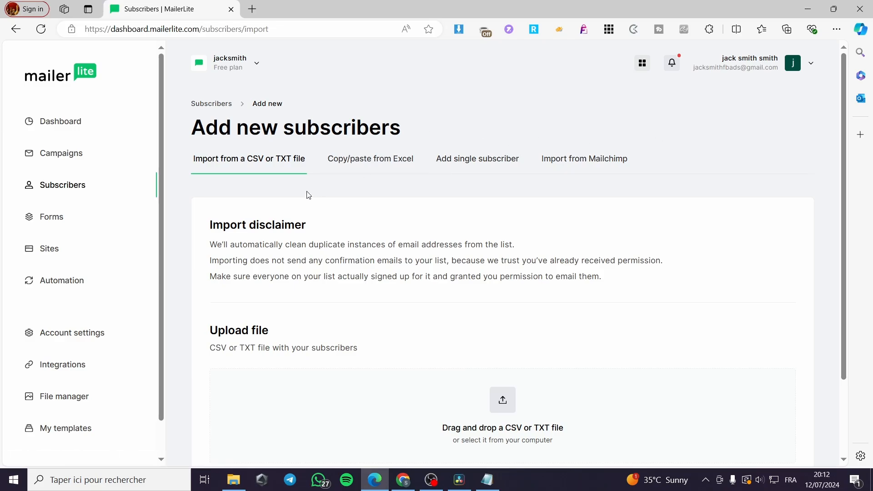
left_click(60, 214)
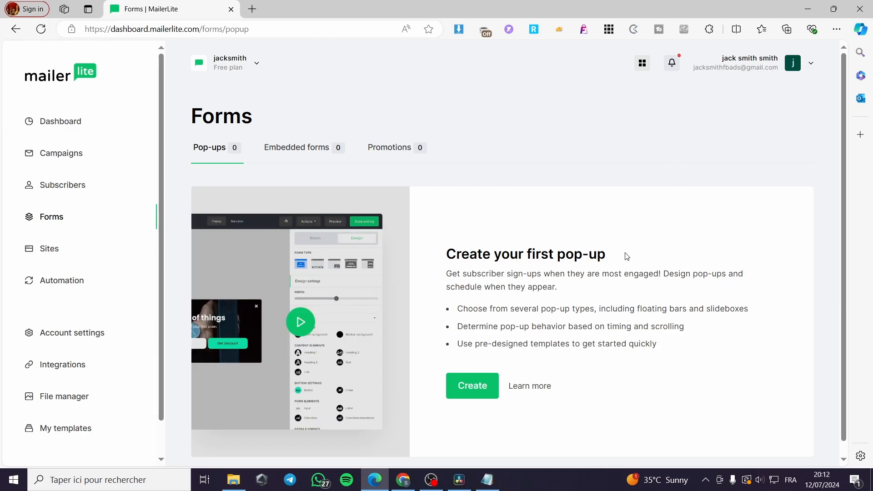
left_click(66, 253)
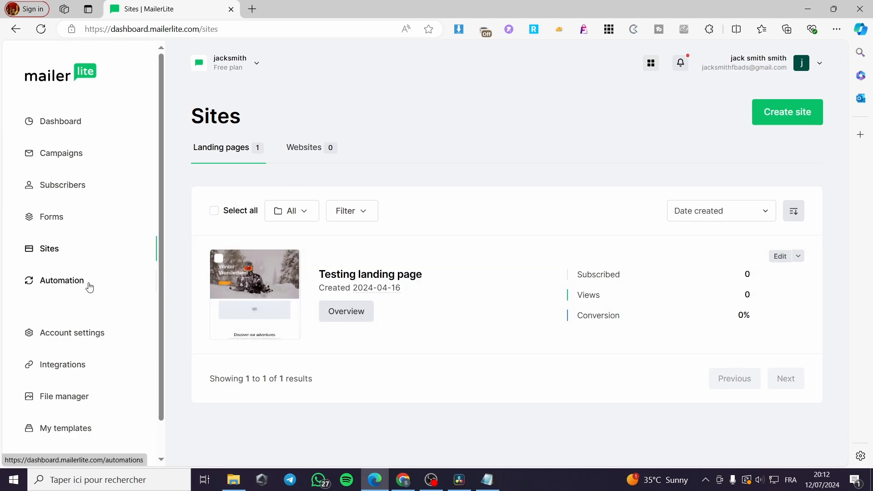
left_click(64, 285)
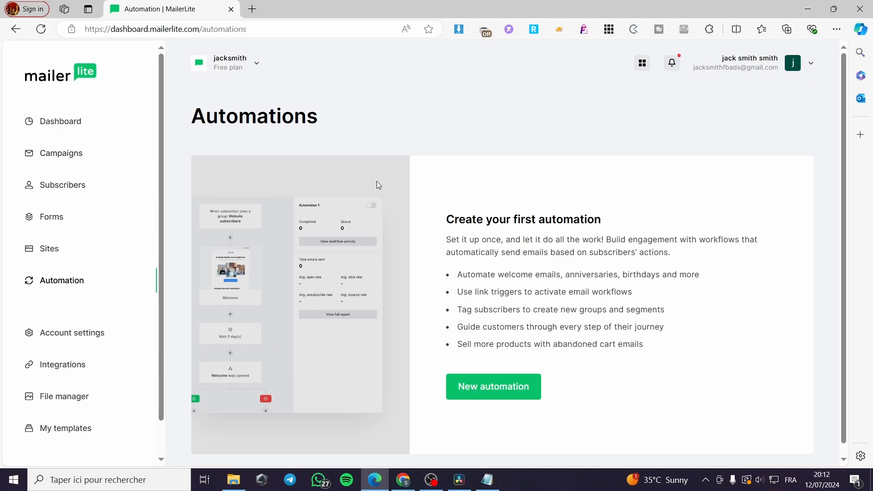
left_click(80, 159)
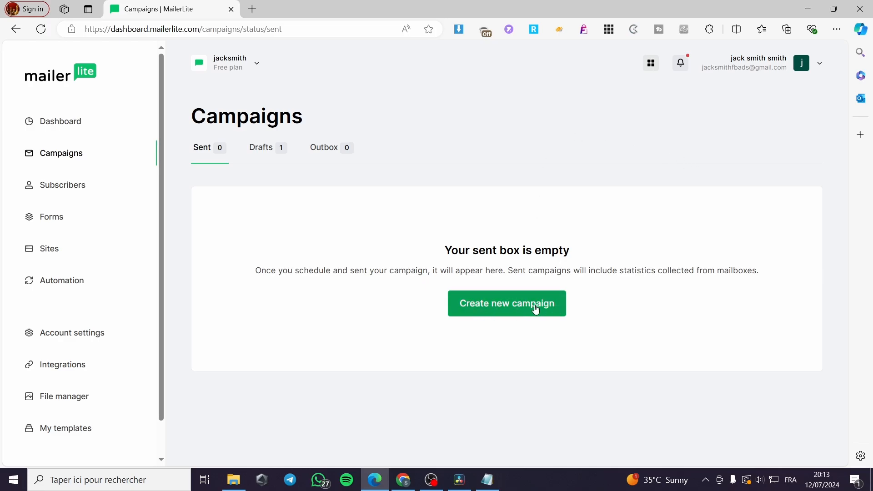
Start a new campaign and review the Regular, A/B split and paid-only type cards.
left_click(517, 311)
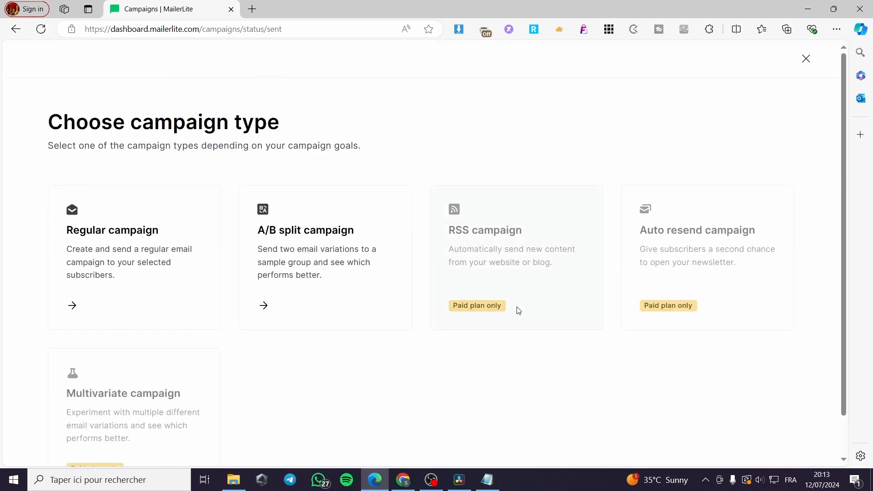
scroll(726, 341, "down", 1)
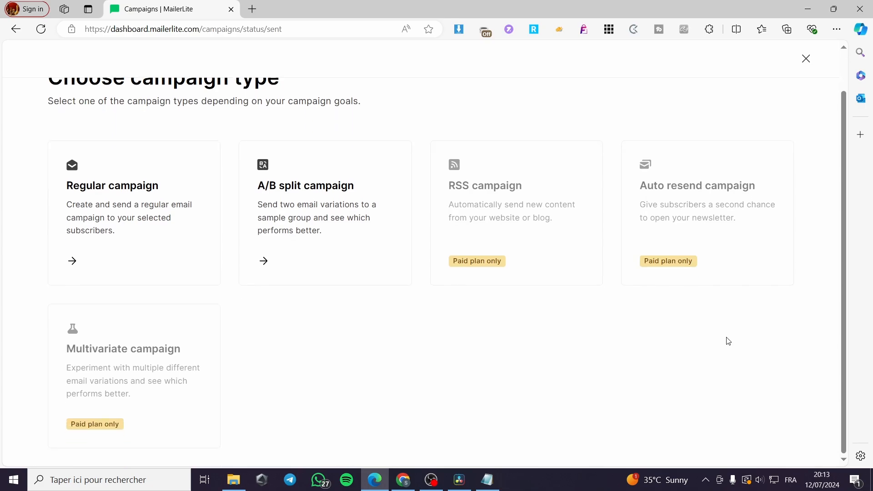
scroll(726, 341, "up", 1)
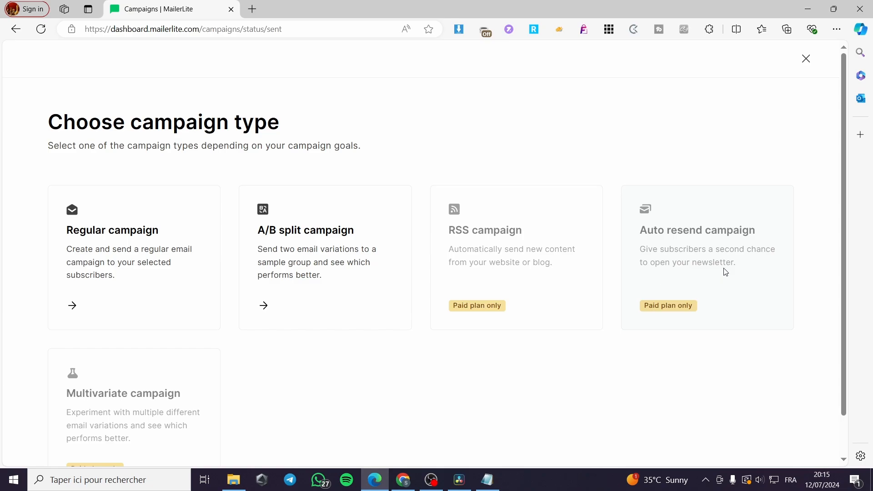
scroll(723, 272, "down", 1)
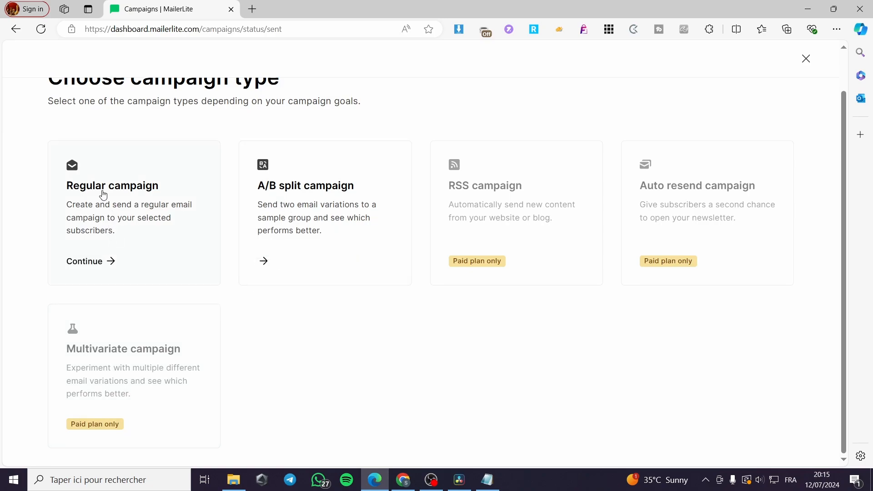
Choose a Regular campaign and name it 'Test', dismissing the sending domain warning.
left_click(104, 263)
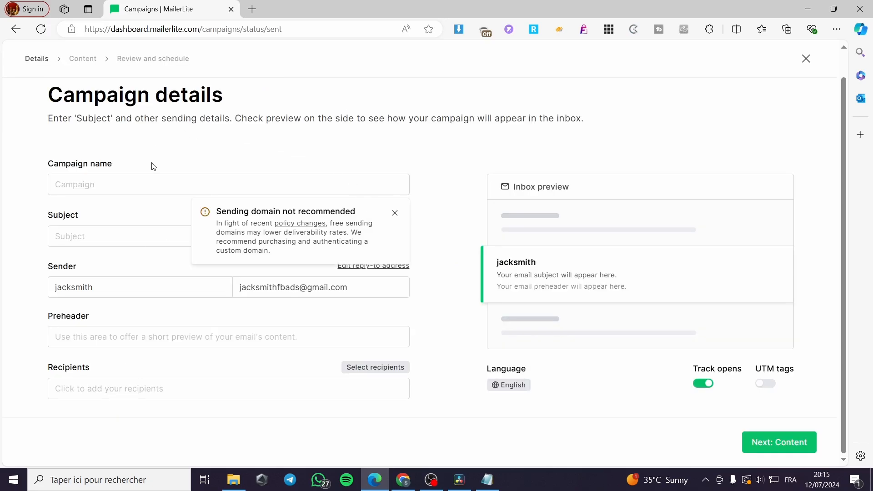
left_click(100, 177)
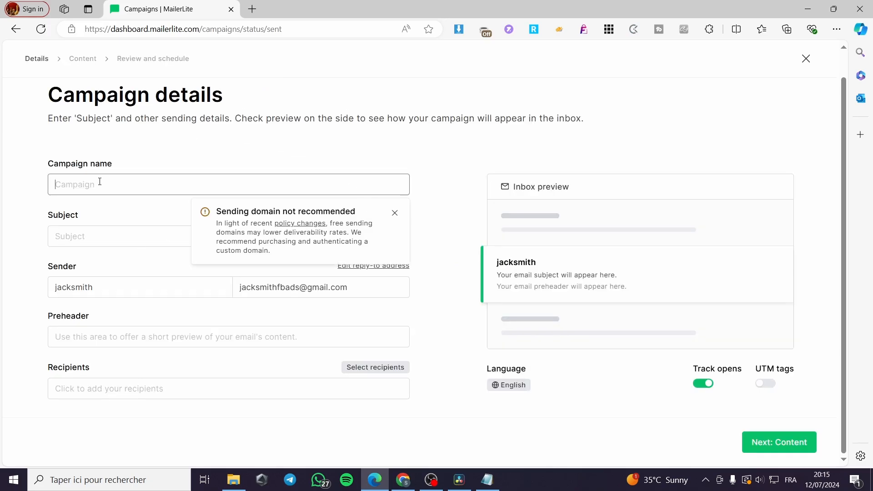
left_click(394, 213)
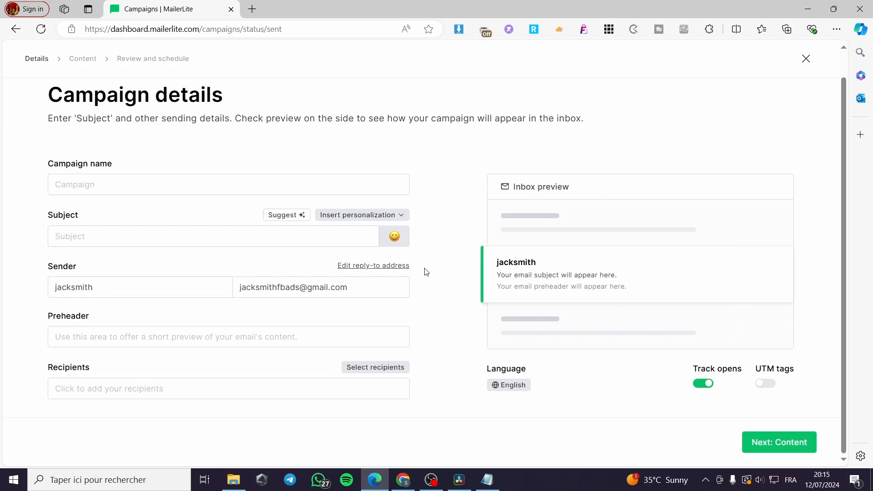
left_click(119, 181)
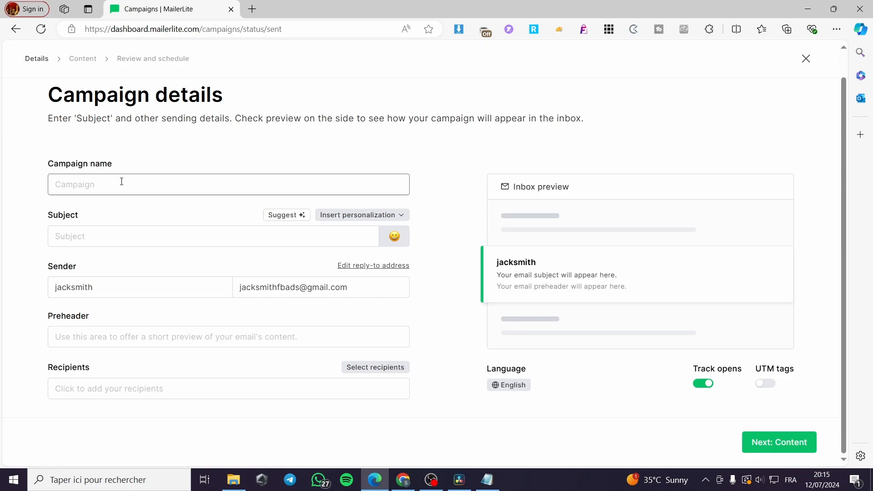
type("Test")
Enter the subject 'Welcome to our services' and append a winking emoji.
left_click(87, 232)
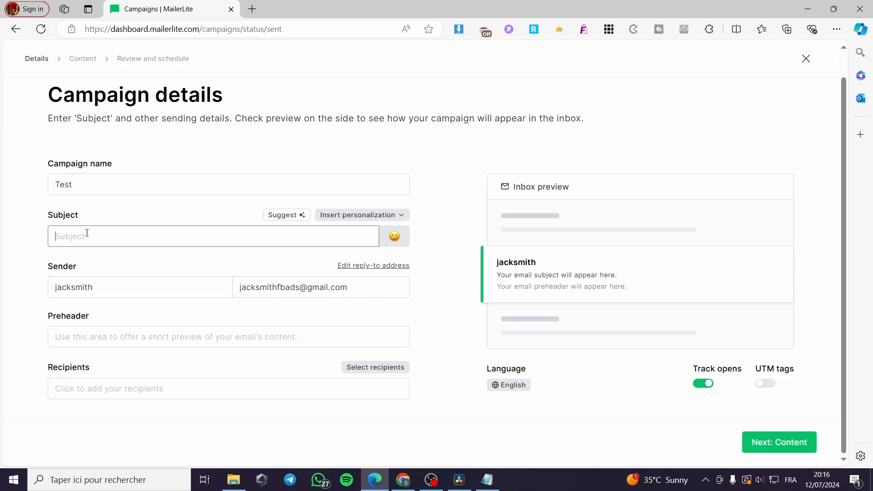
type("Welcome to our services")
left_click(394, 235)
left_click(394, 235)
left_click(394, 235)
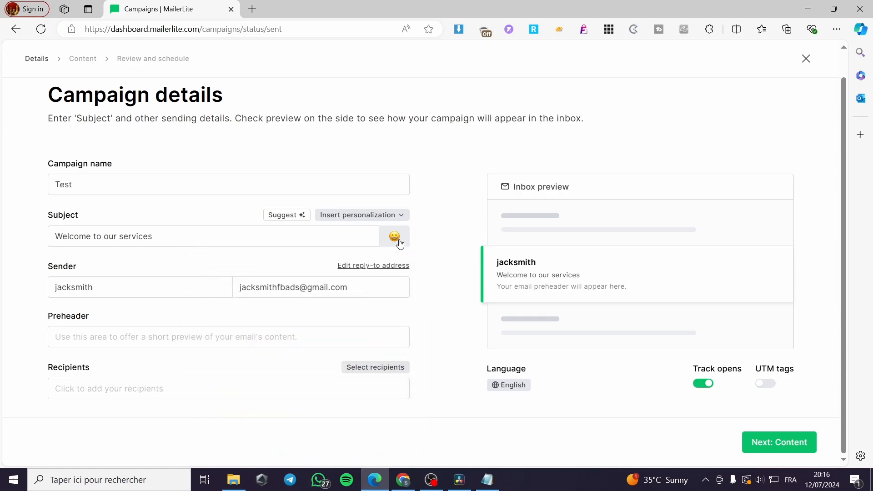
left_click(393, 235)
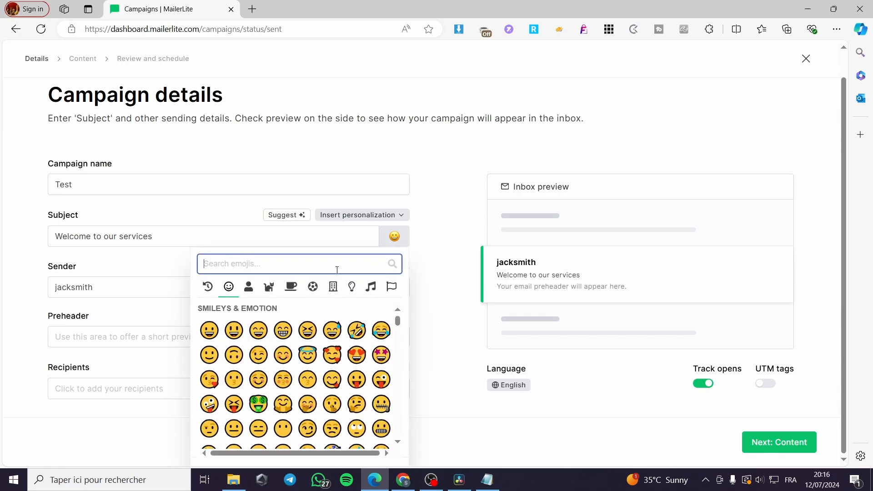
left_click(257, 356)
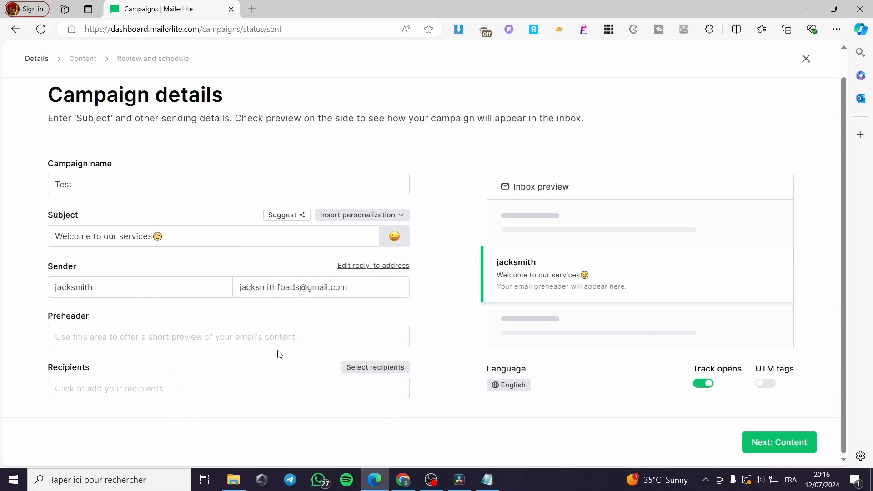
Edit the sender name and sender email address fields.
left_click(73, 290)
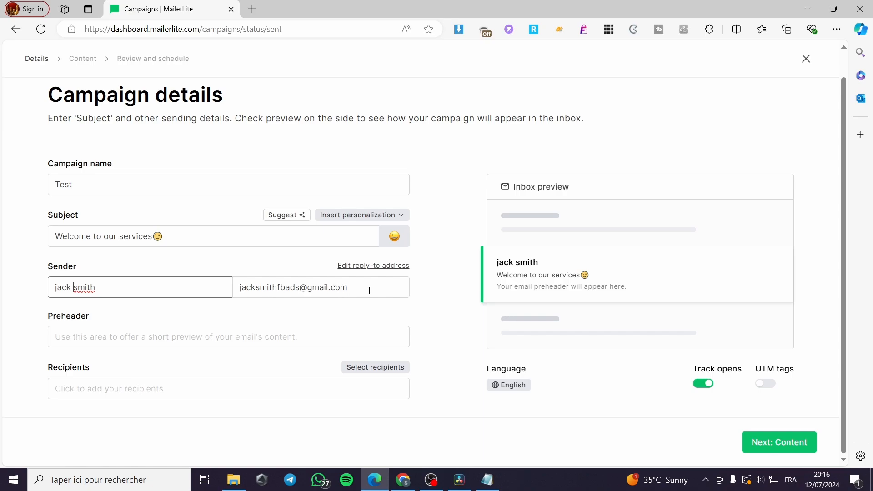
left_click_drag(369, 290, 239, 287)
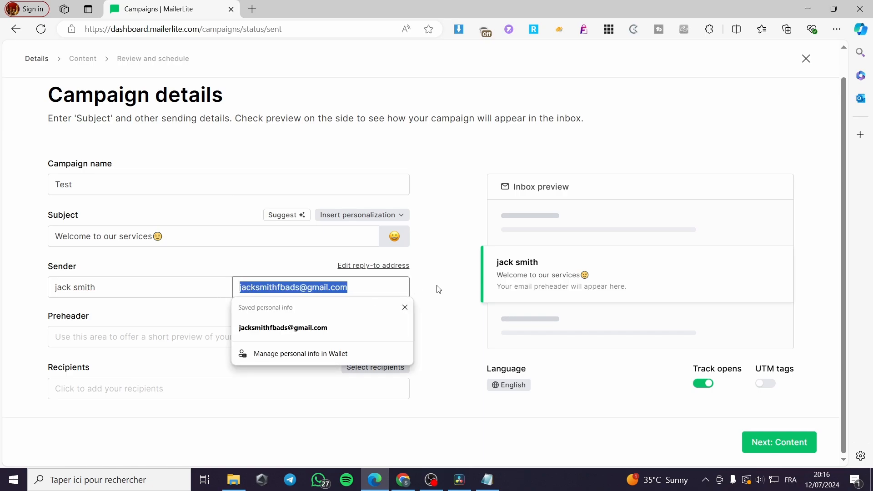
left_click(347, 285)
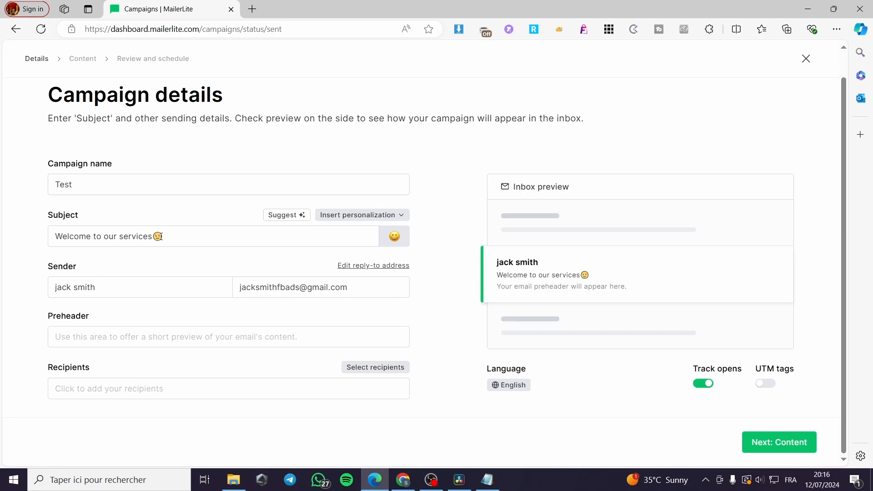
Copy the subject text 'Welcome to our services' into the Preheader field.
left_click_drag(152, 238, 49, 242)
key("ctrl+c")
left_click(163, 339)
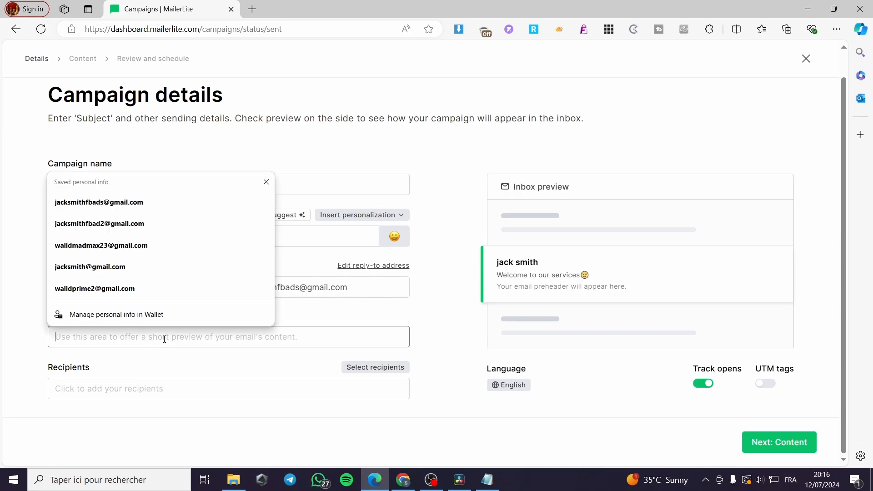
key("ctrl+v")
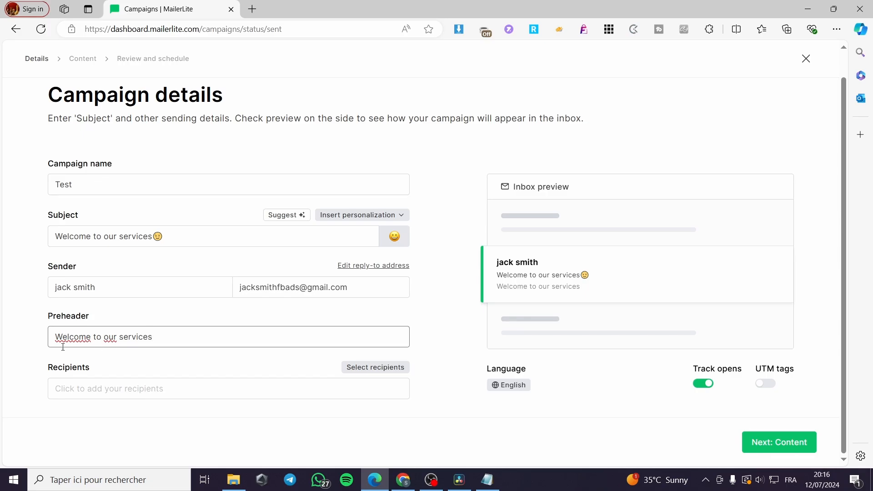
Set recipients to All active subscribers (1), keeping the unsubscribe page language English.
left_click(82, 392)
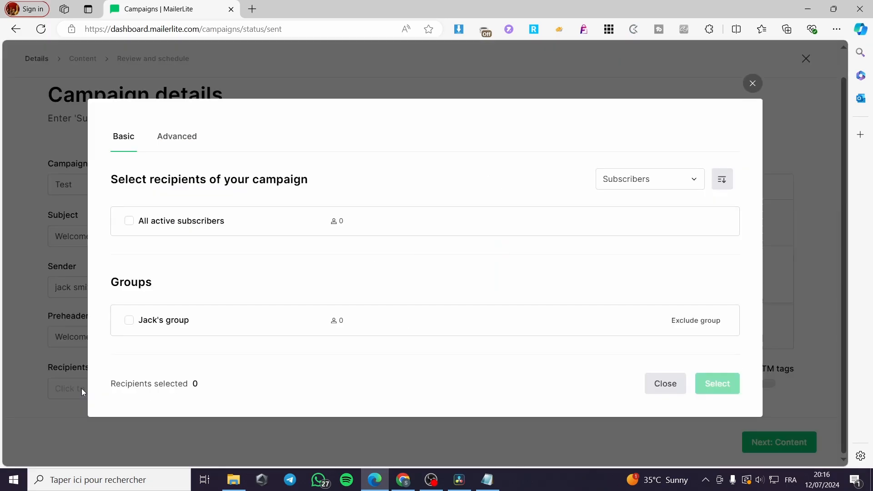
left_click(129, 221)
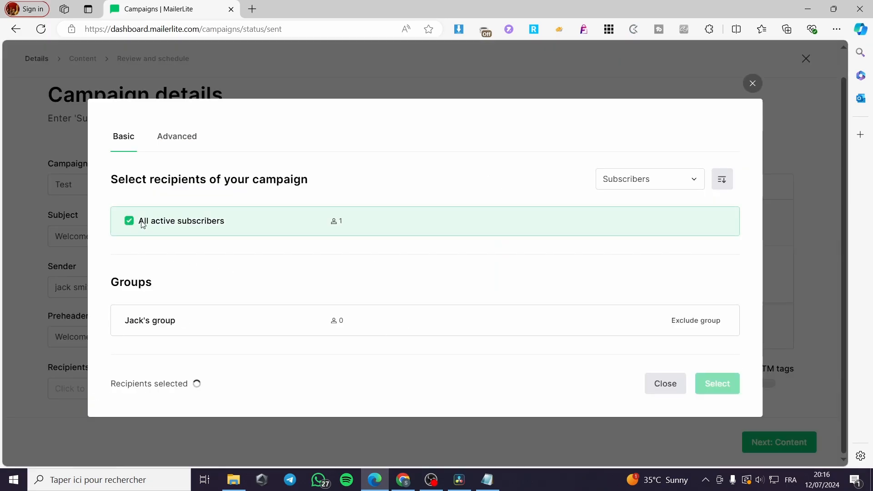
left_click(186, 142)
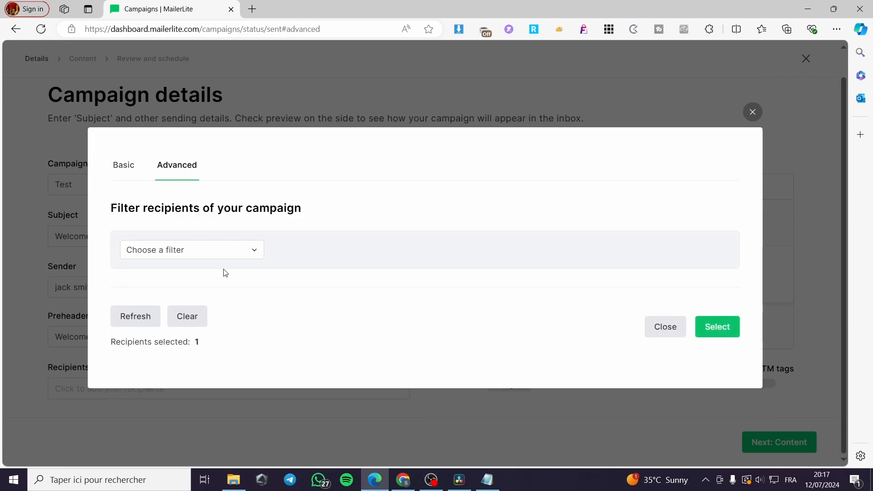
left_click(245, 256)
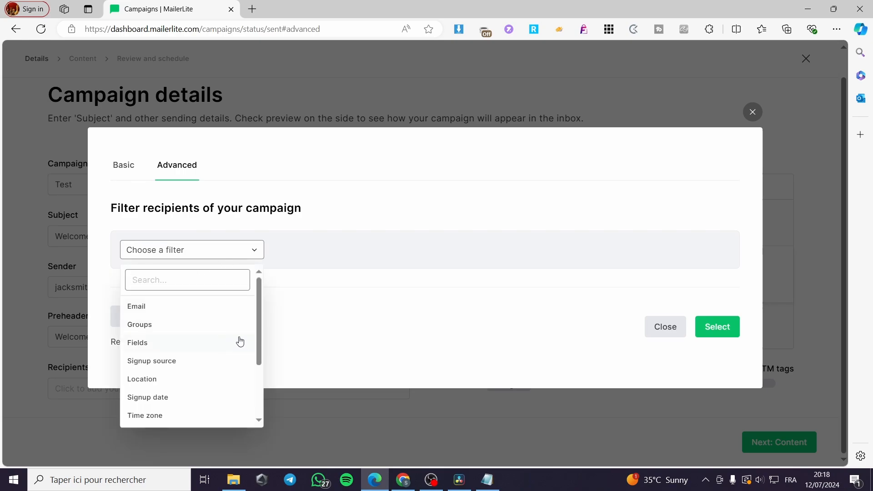
left_click(377, 320)
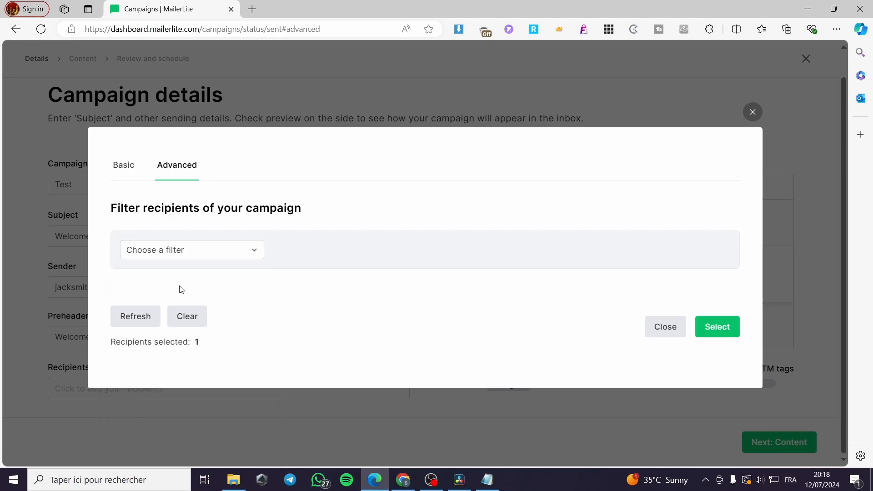
left_click(121, 166)
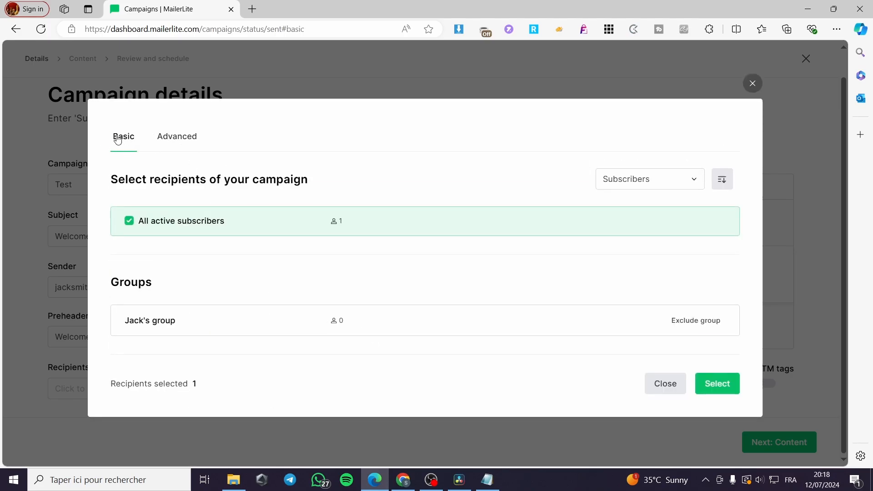
left_click(722, 384)
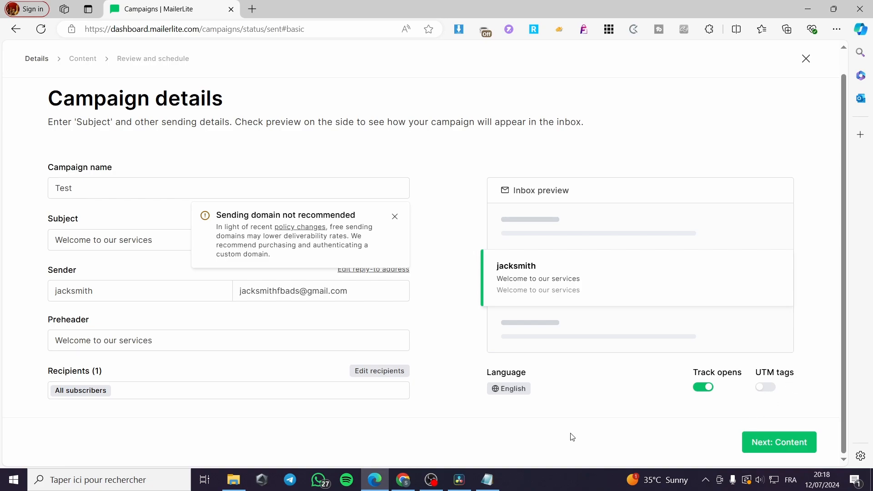
left_click(520, 392)
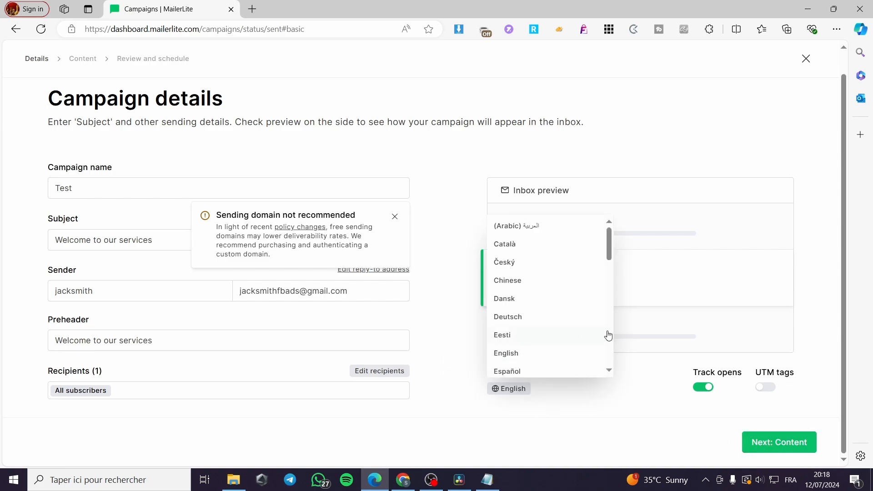
left_click(826, 369)
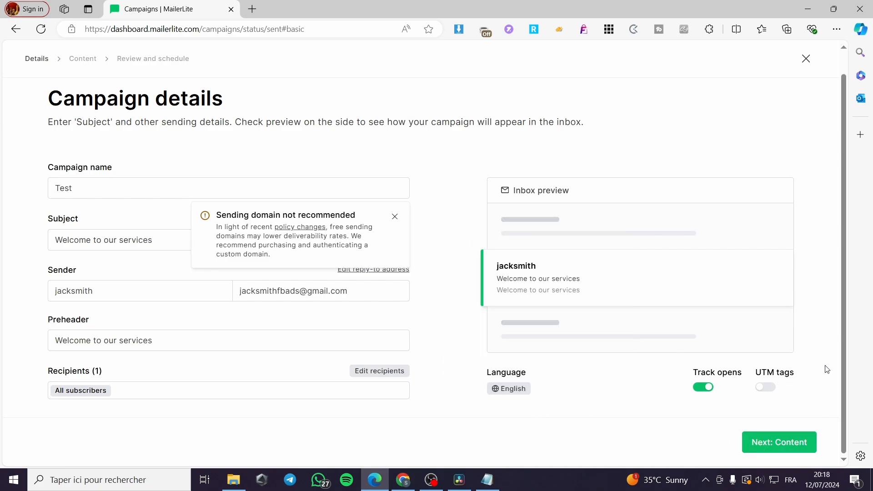
Advance to the Content step and scroll through the Email design page.
left_click(800, 449)
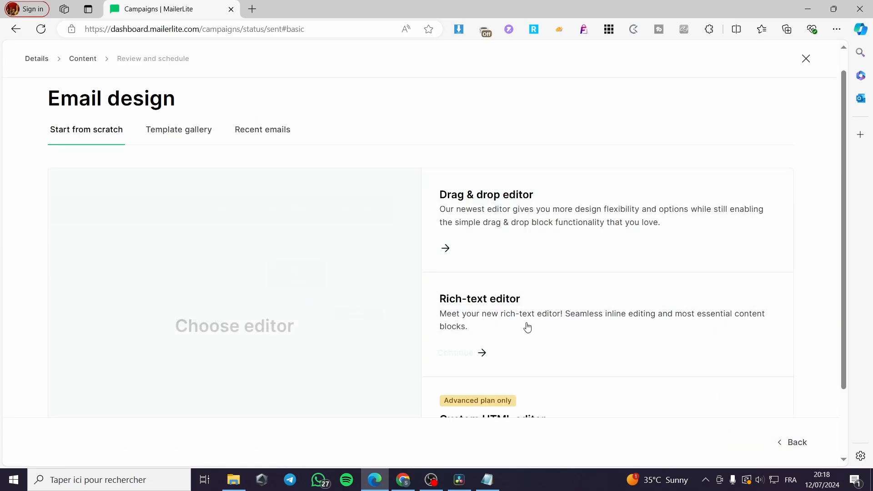
scroll(651, 326, "down", 2)
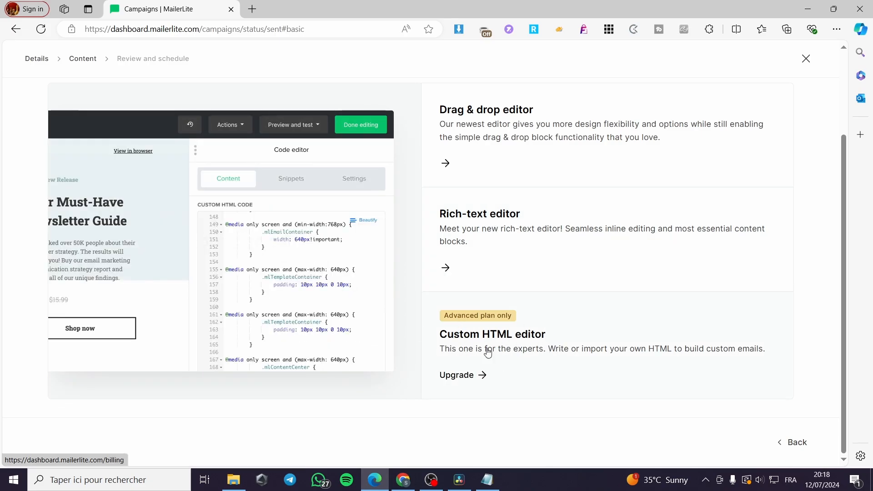
scroll(449, 348, "up", 2)
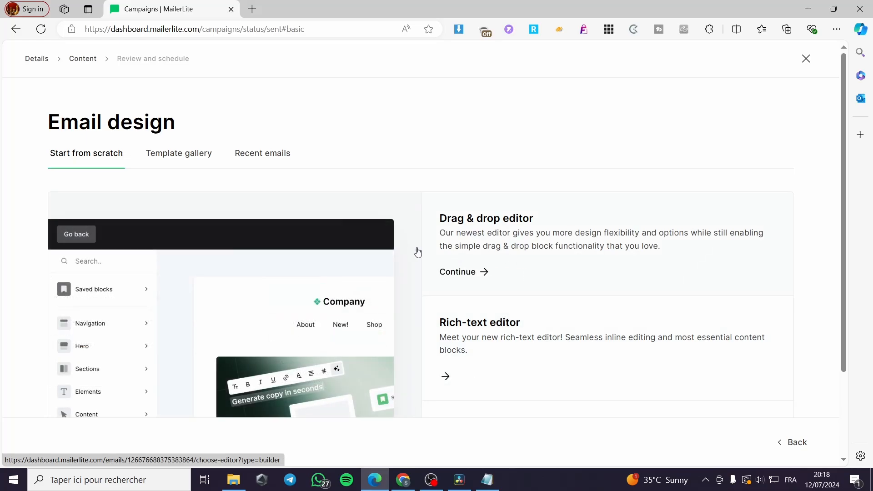
scroll(672, 329, "down", 2)
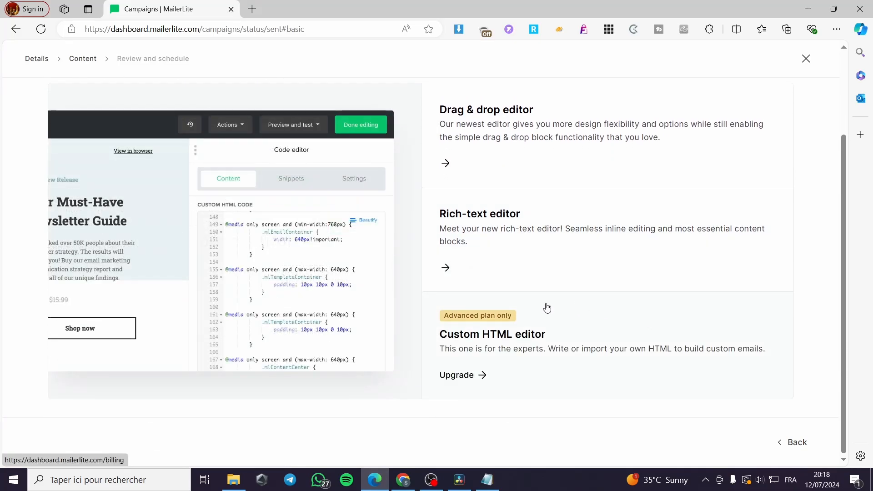
scroll(547, 308, "up", 1)
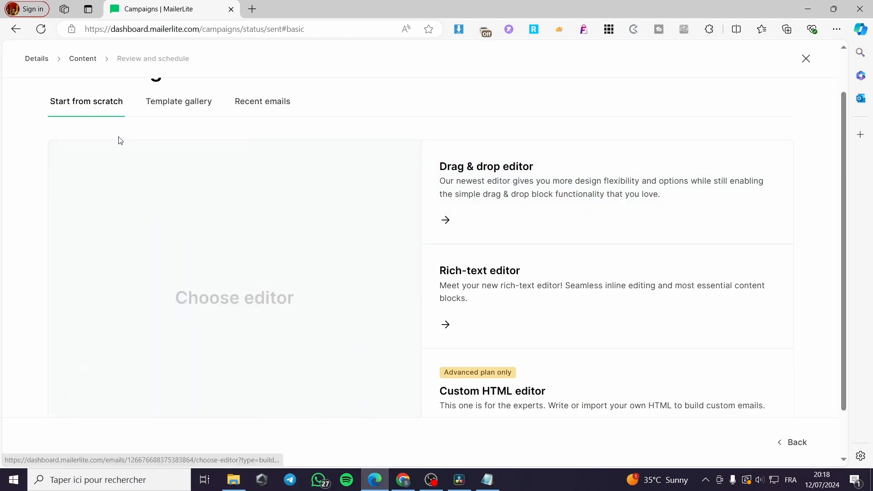
scroll(120, 141, "up", 1)
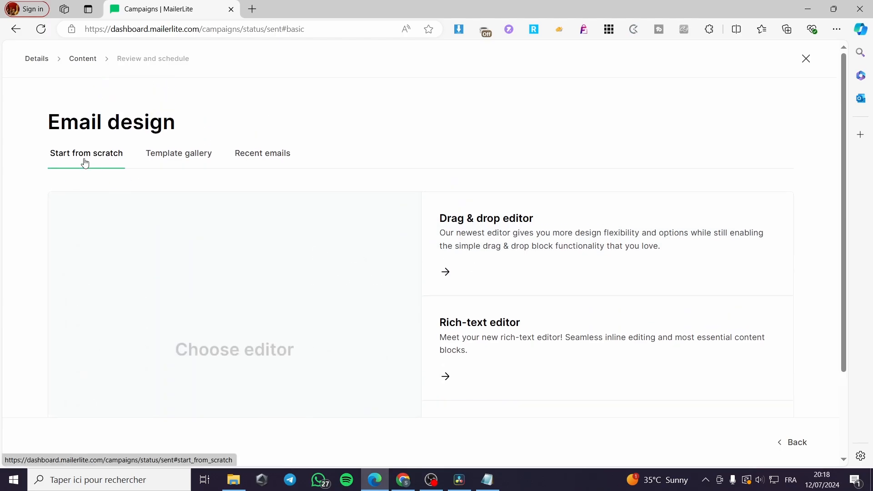
Browse the Template gallery and preview the Interior details template.
left_click(167, 158)
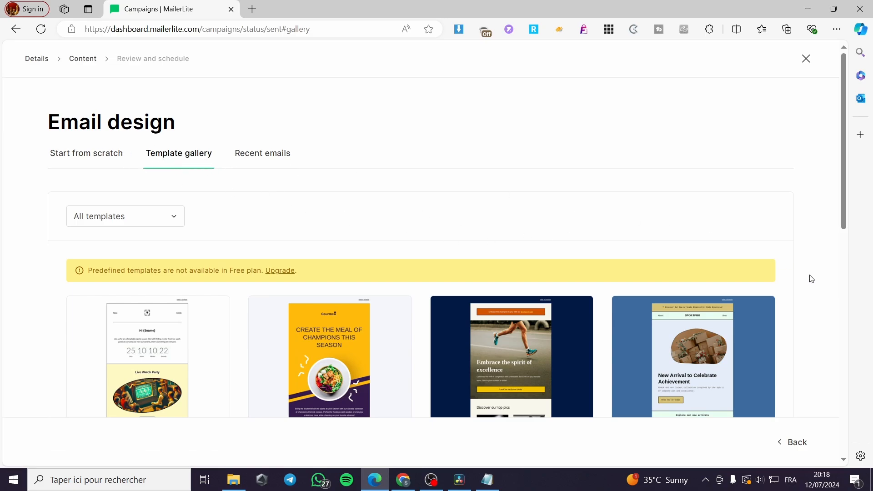
scroll(725, 285, "down", 4)
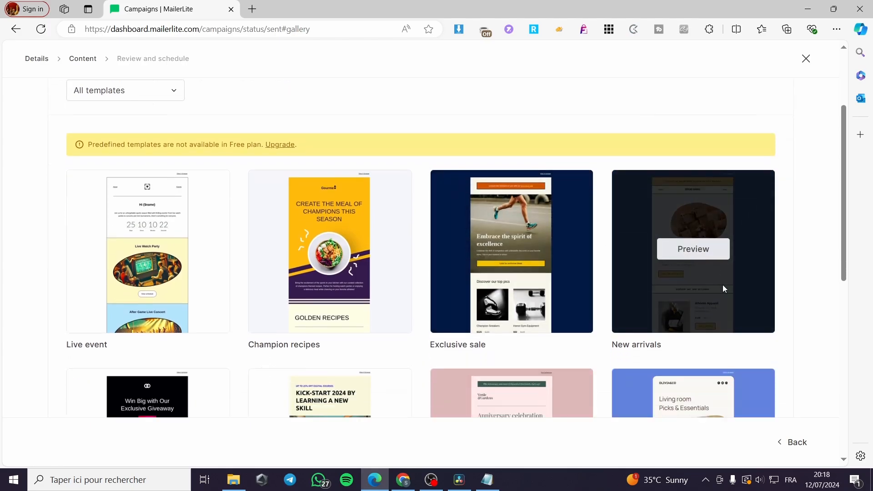
scroll(319, 260, "down", 1)
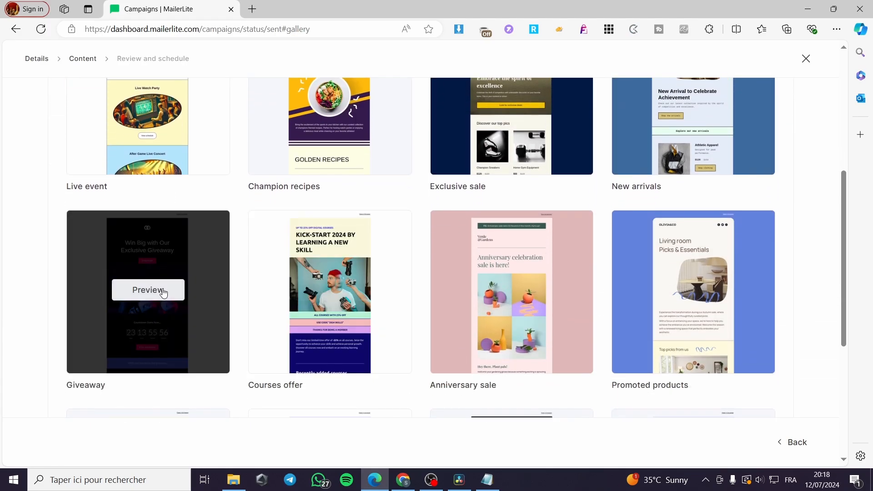
scroll(547, 302, "down", 2)
scroll(531, 279, "down", 3)
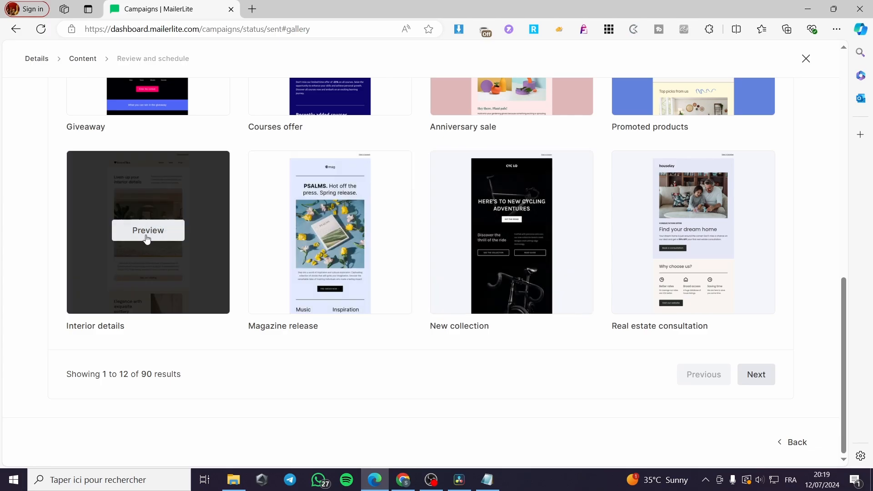
left_click(147, 239)
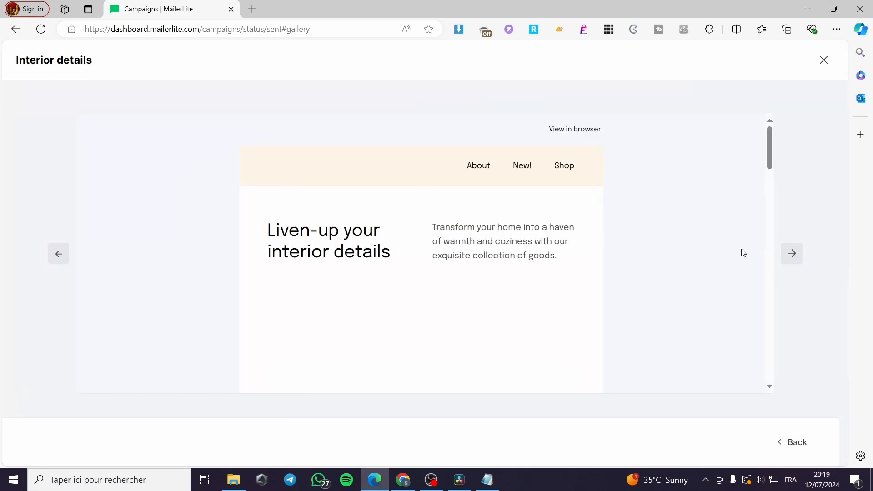
scroll(771, 237, "down", 10)
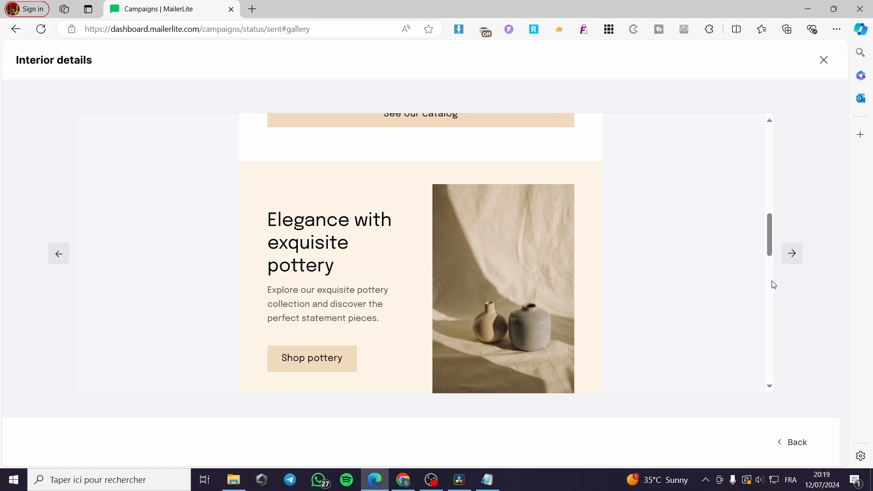
left_click(823, 59)
scroll(199, 218, "up", 10)
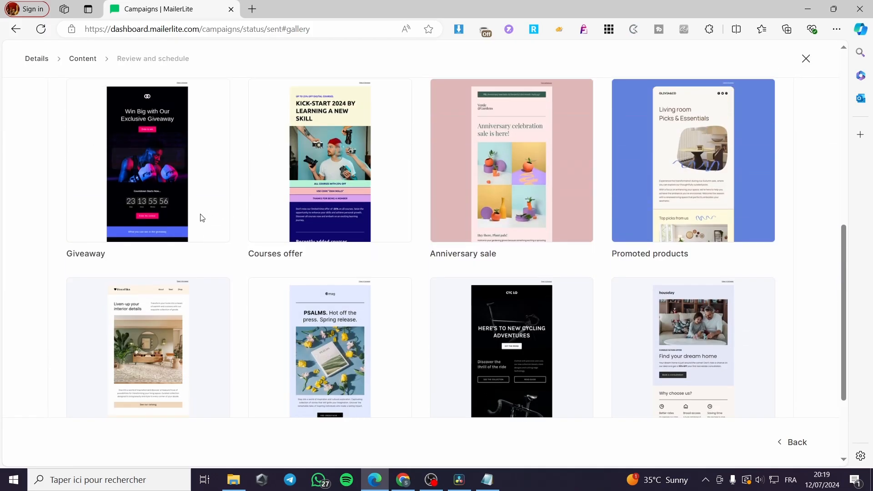
scroll(142, 209, "up", 2)
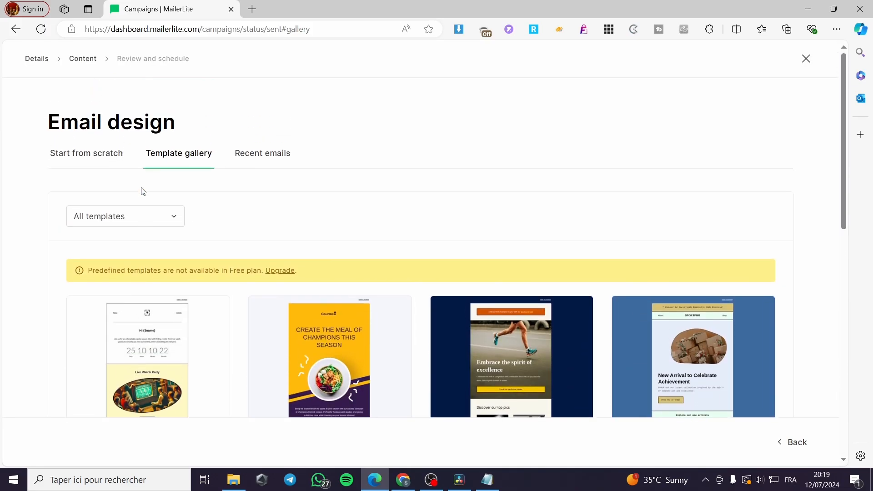
Start from scratch in the Drag & drop editor with its default starter layout.
left_click(93, 153)
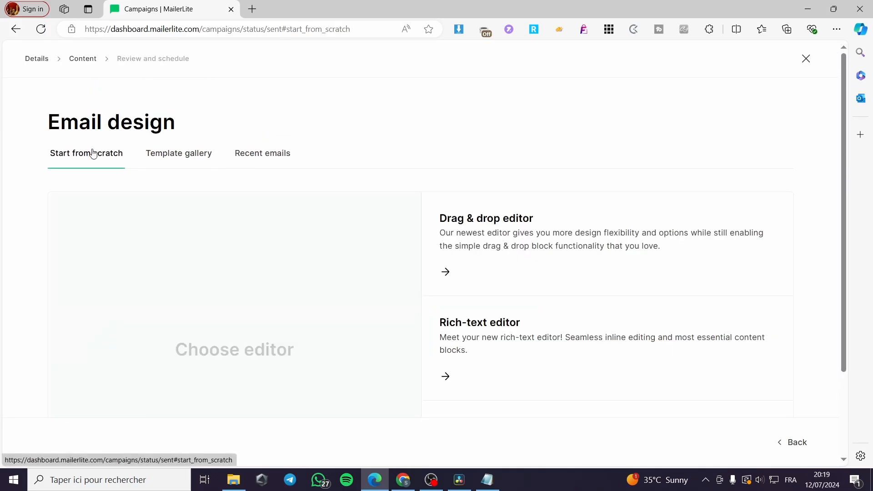
left_click(649, 241)
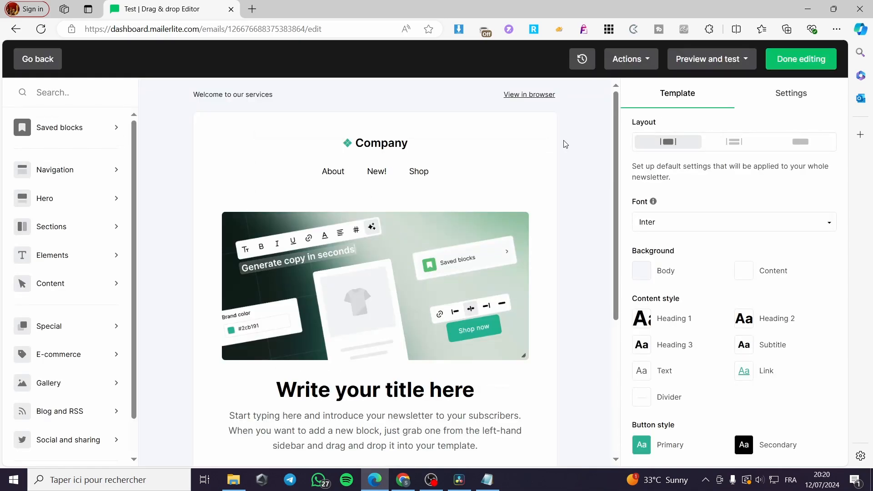
Browse the Saved blocks, Navigation and Hero block categories.
left_click(68, 128)
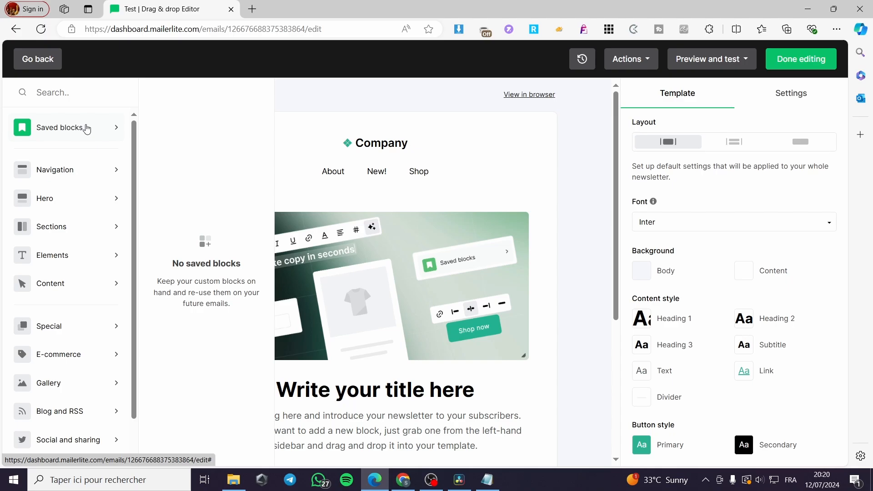
left_click(86, 128)
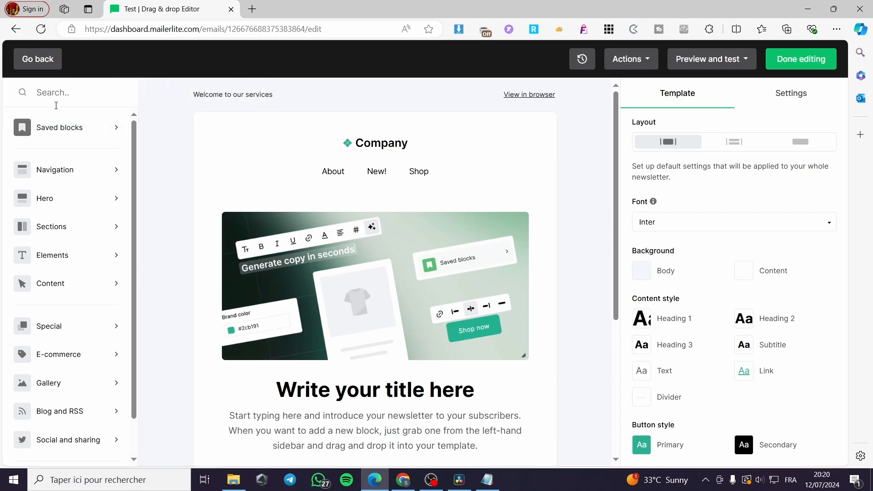
left_click(53, 173)
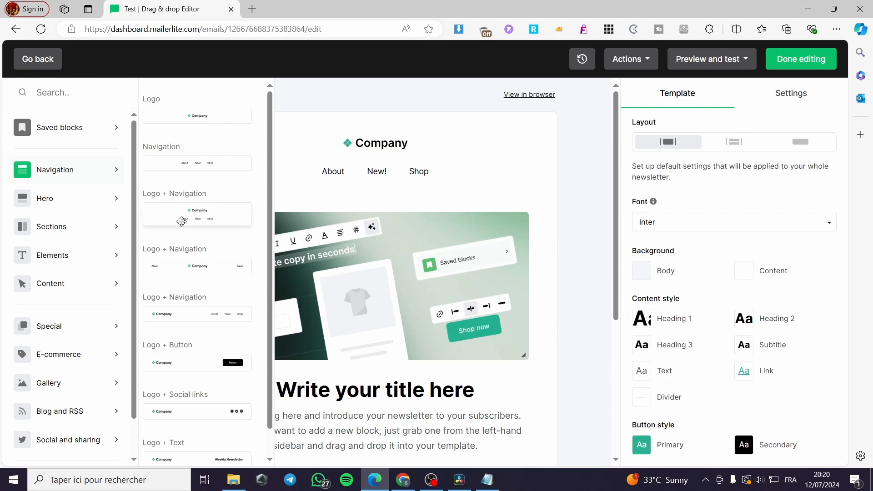
scroll(202, 227, "down", 1)
left_click(54, 199)
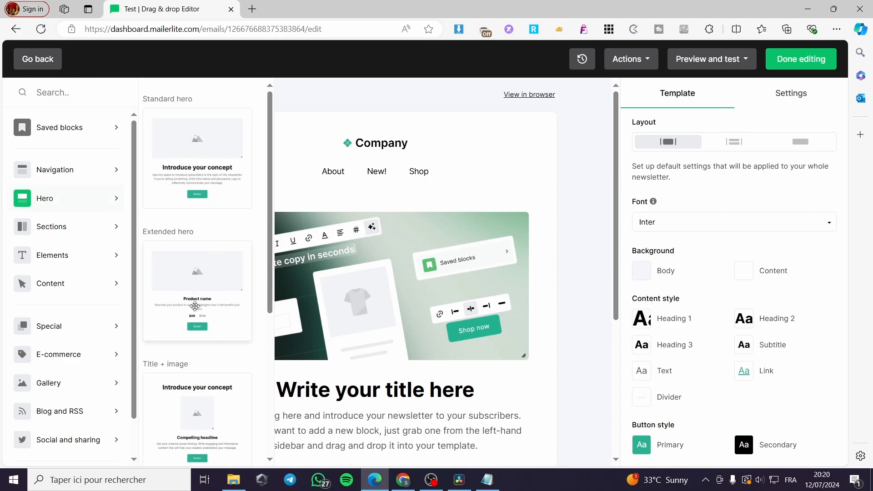
Browse the Sections and Content blocks, then scroll the Special blocks to Countdown.
left_click(68, 255)
left_click(79, 227)
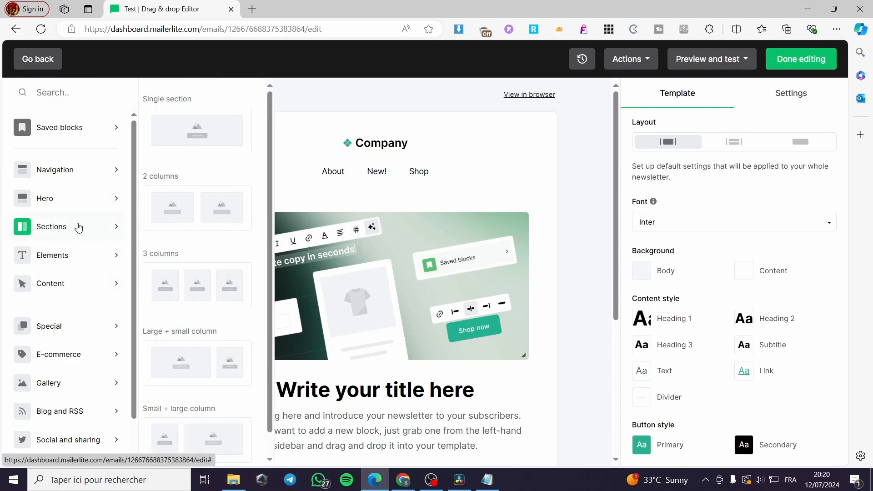
left_click(87, 255)
left_click(101, 284)
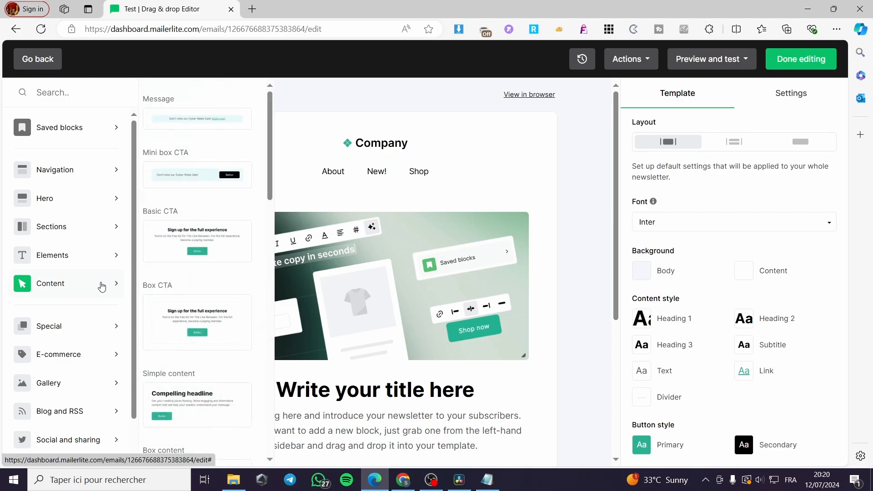
scroll(101, 286, "down", 1)
left_click(101, 286)
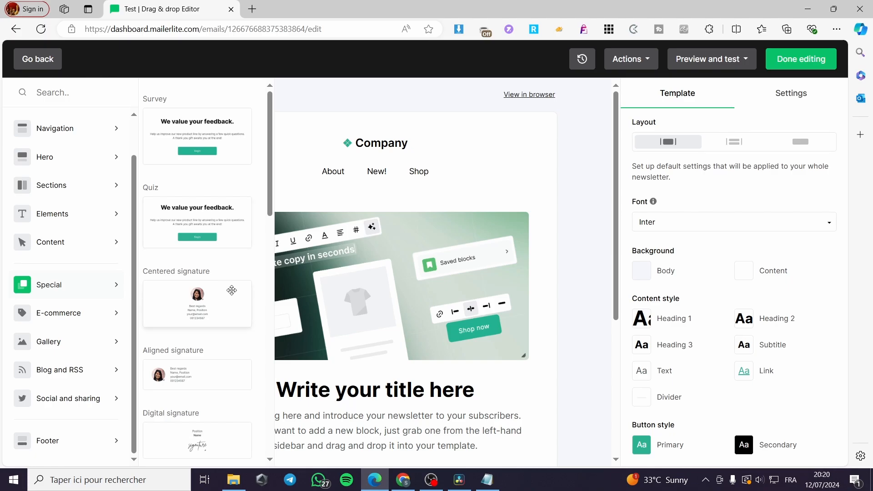
scroll(232, 290, "down", 3)
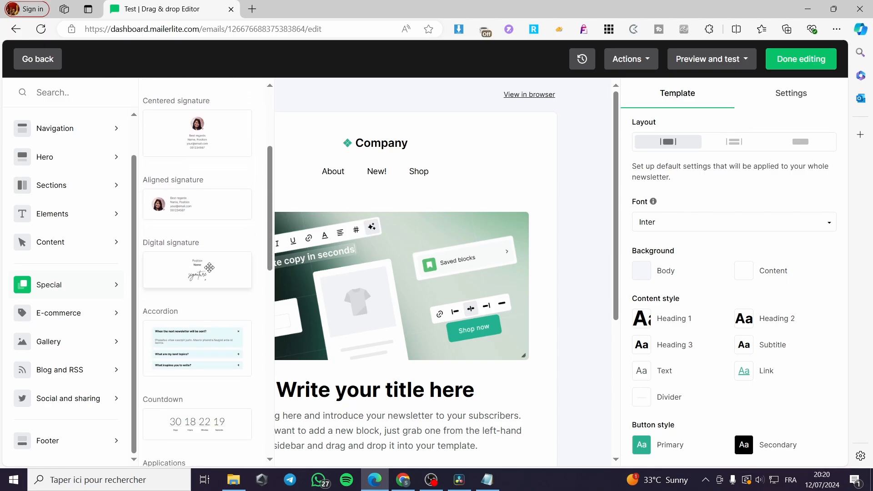
scroll(209, 267, "down", 2)
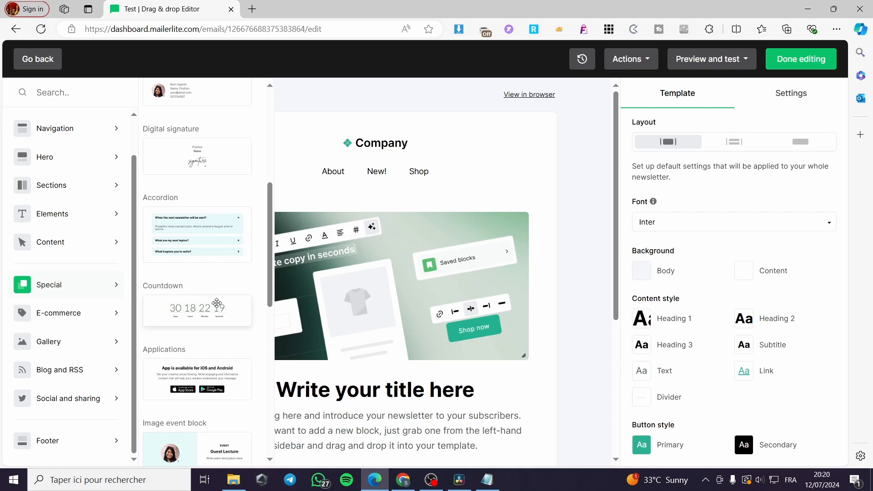
left_click_drag(212, 313, 372, 234)
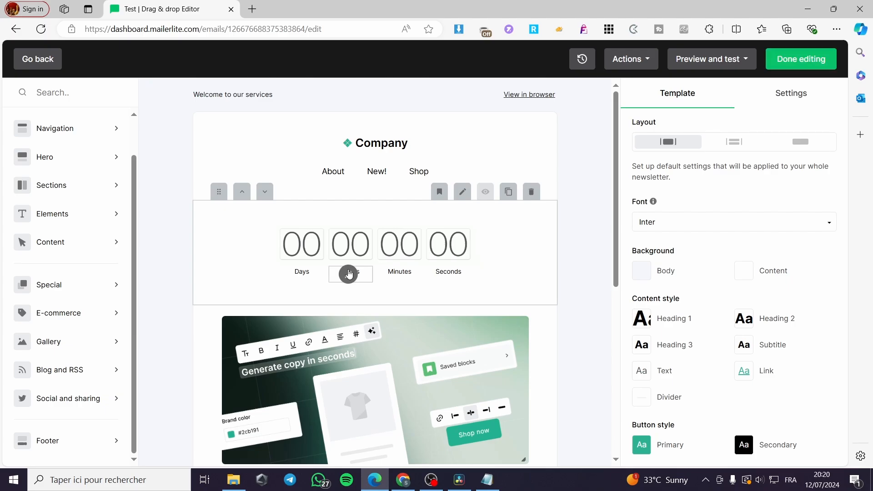
left_click(312, 248)
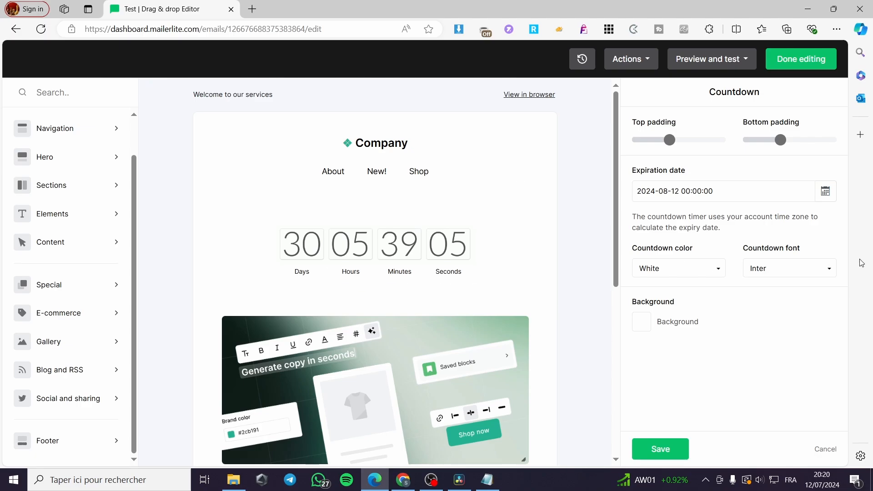
left_click(63, 287)
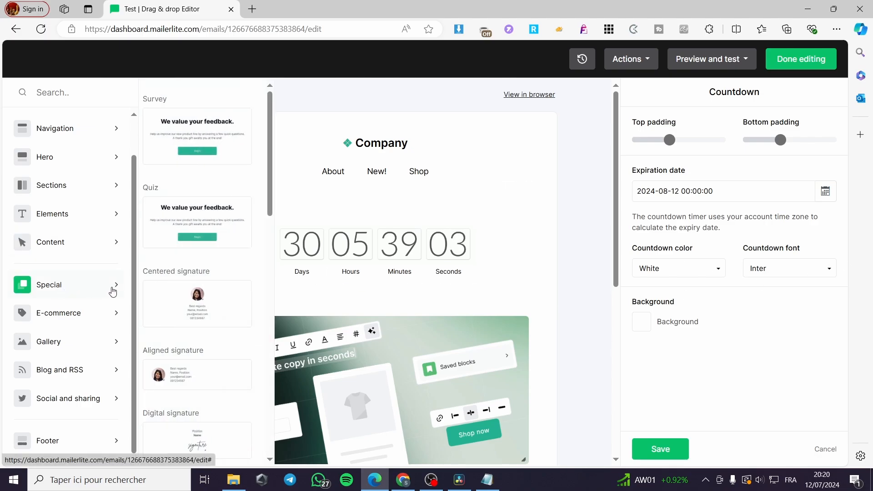
left_click(77, 317)
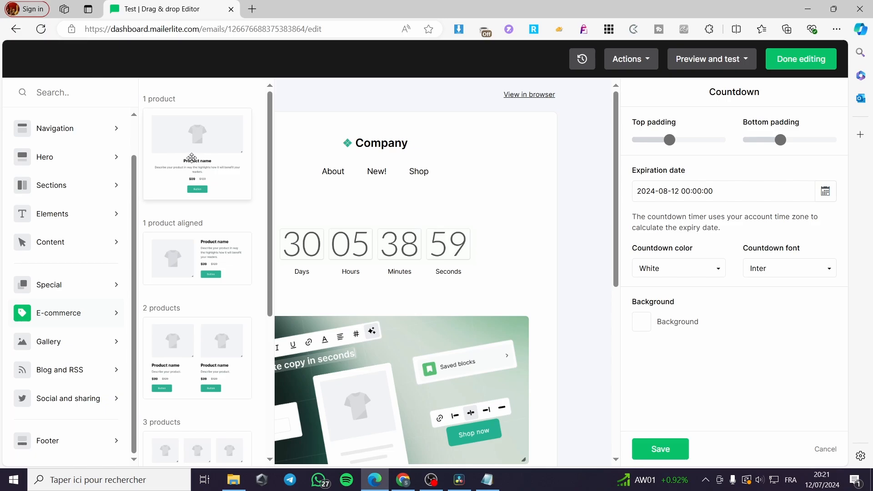
Add a single product block with a $99 price under the countdown and start replacing its placeholder image.
left_click_drag(191, 158, 328, 337)
scroll(347, 301, "down", 3)
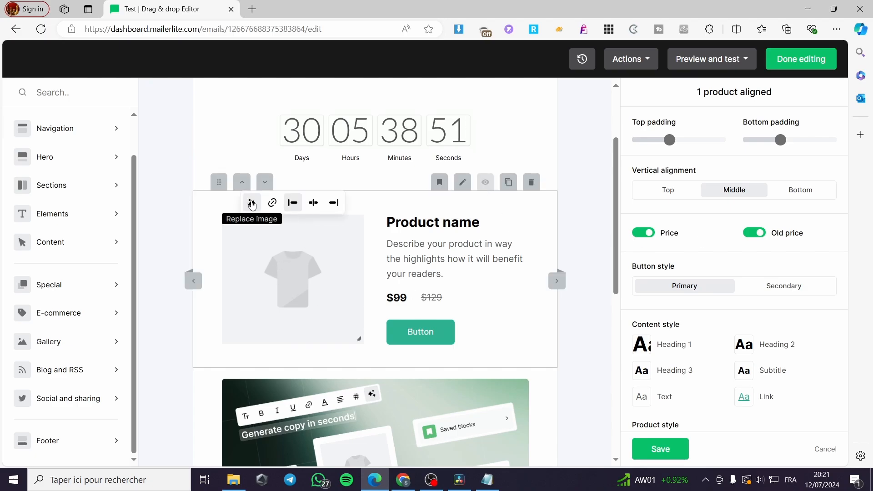
left_click(251, 202)
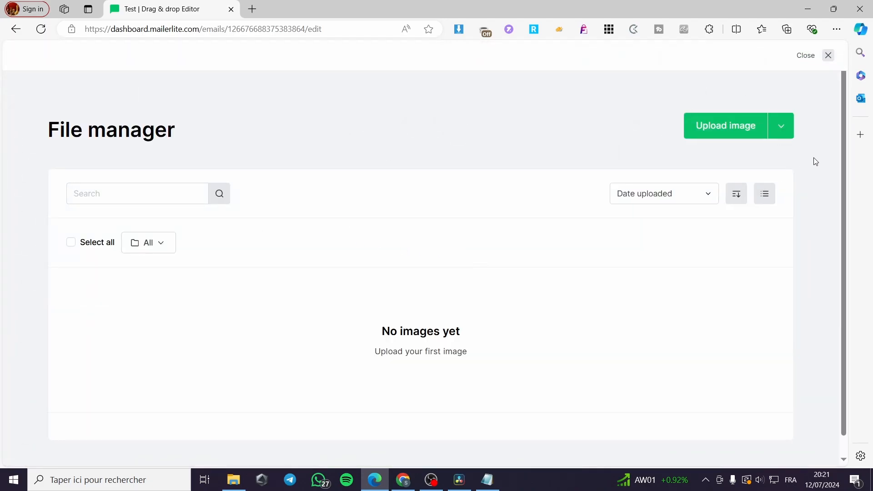
Upload il_fullxfull.6100297478_9kck.jpg from Téléchargements and insert it as the product image.
left_click(740, 137)
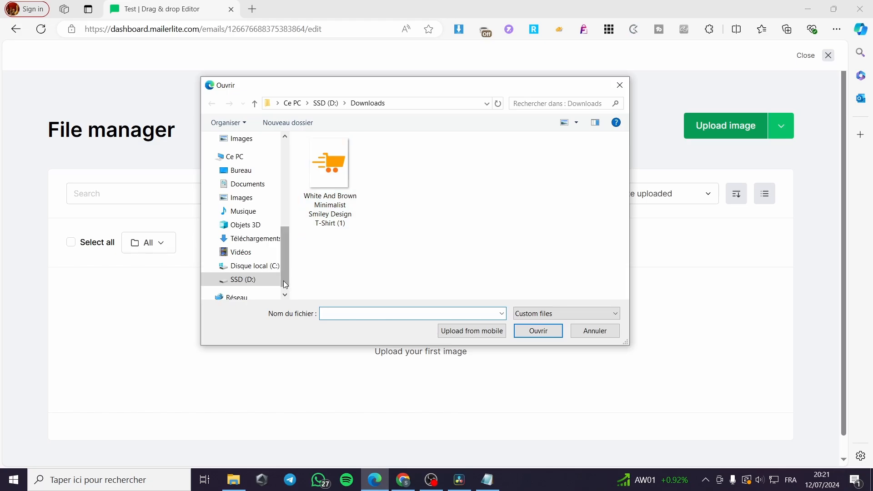
left_click(252, 239)
left_click(459, 198)
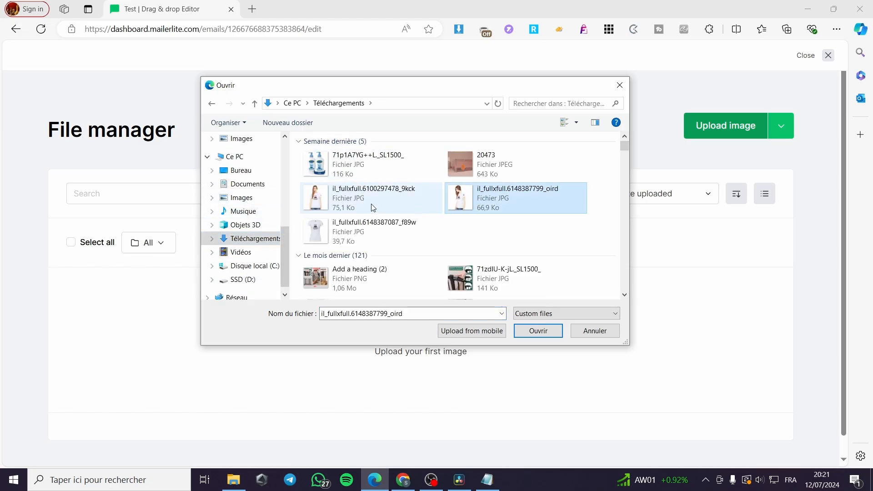
left_click(373, 197)
left_click(531, 335)
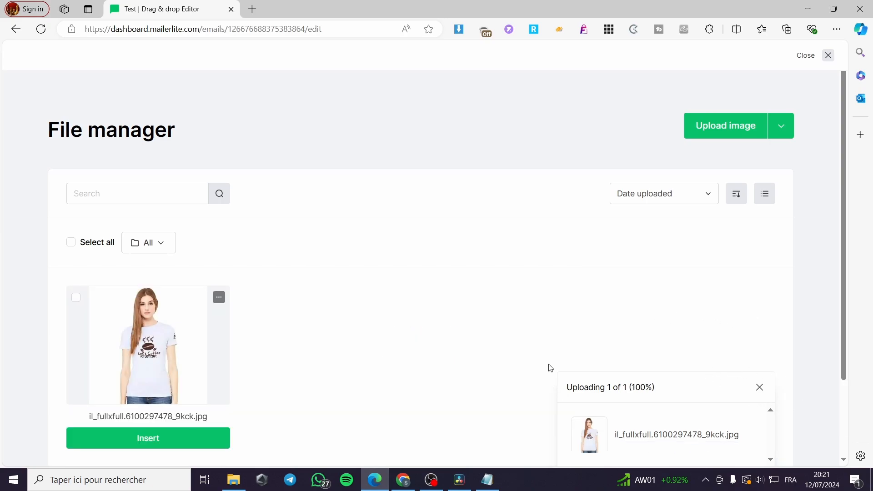
scroll(768, 246, "down", 2)
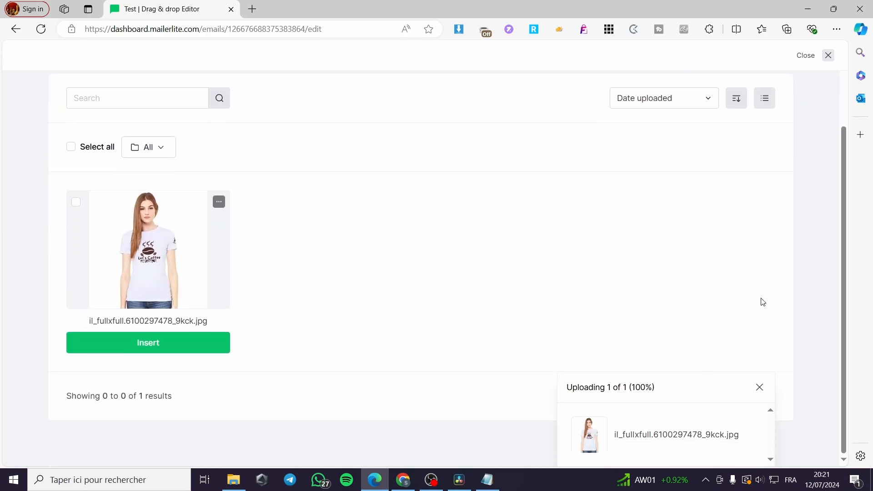
left_click(757, 389)
left_click(197, 343)
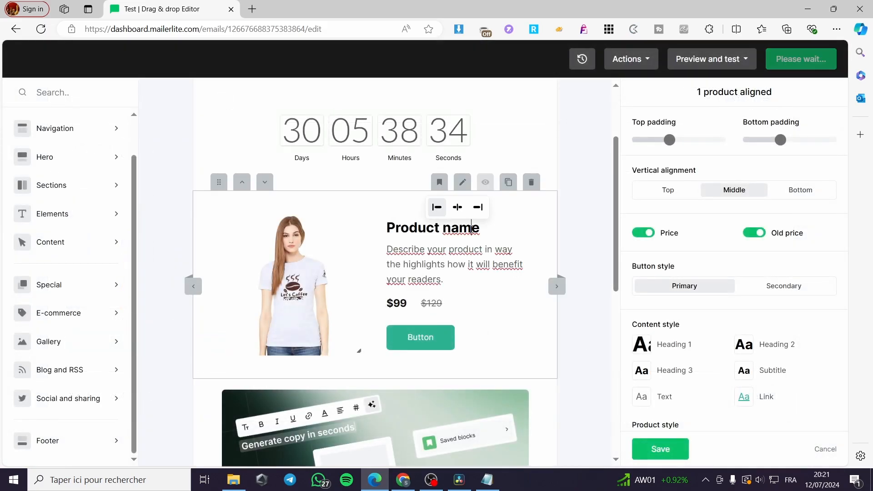
mouse_move(440, 324)
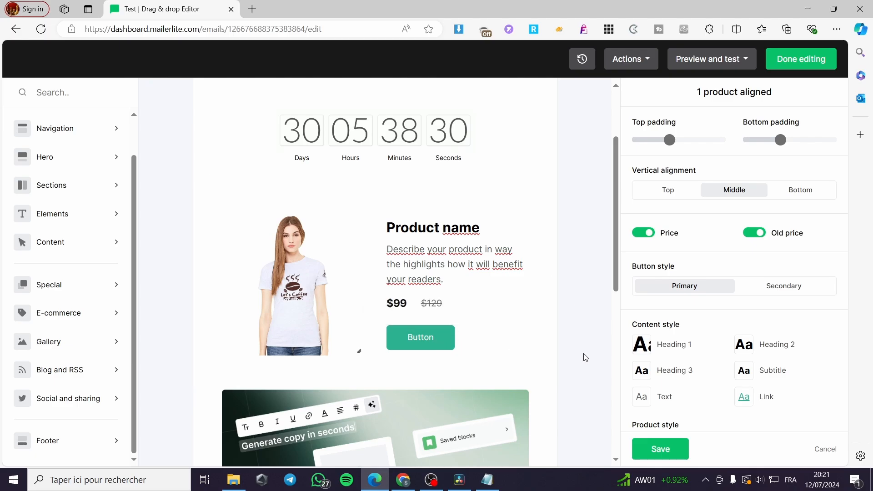
scroll(754, 243, "down", 3)
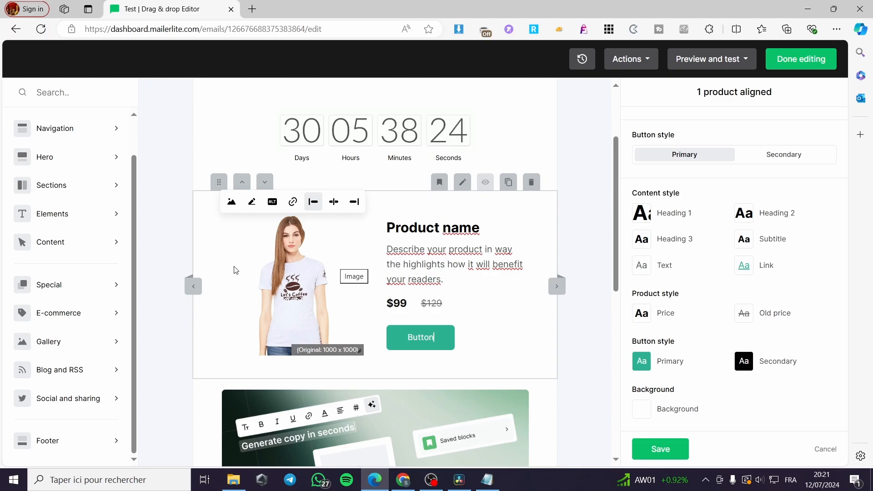
mouse_move(89, 318)
mouse_move(88, 348)
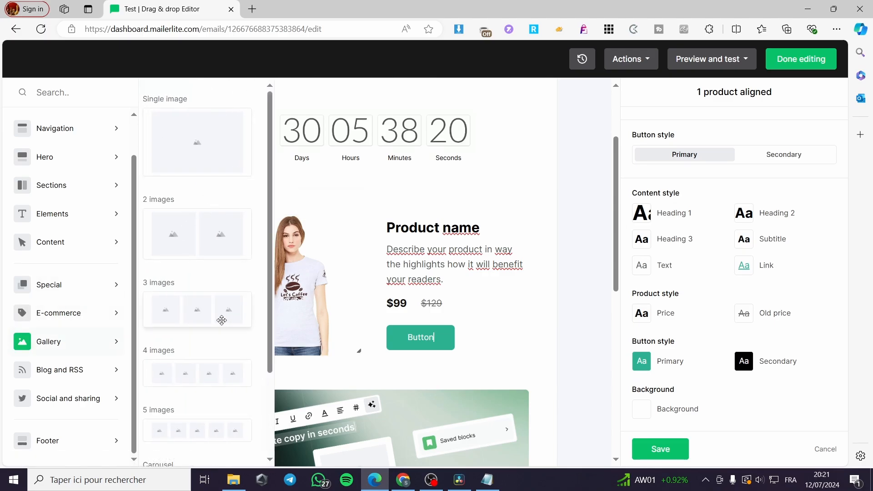
scroll(218, 315, "down", 3)
mouse_move(107, 378)
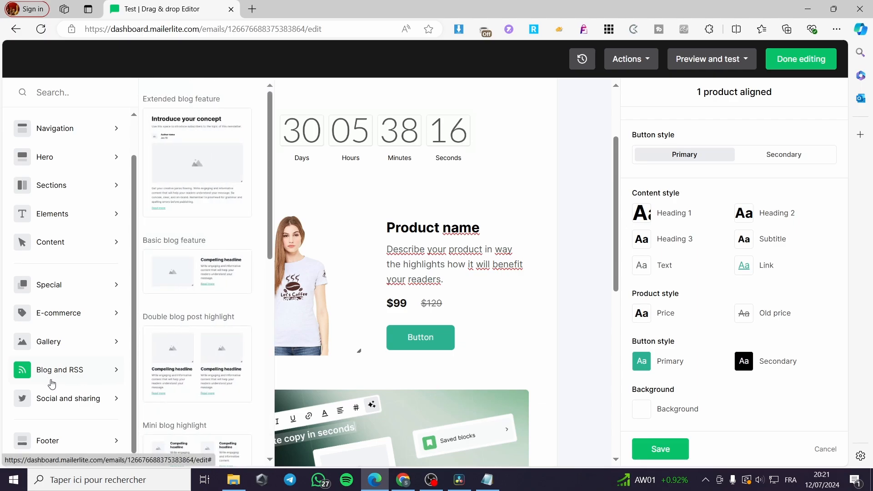
mouse_move(59, 403)
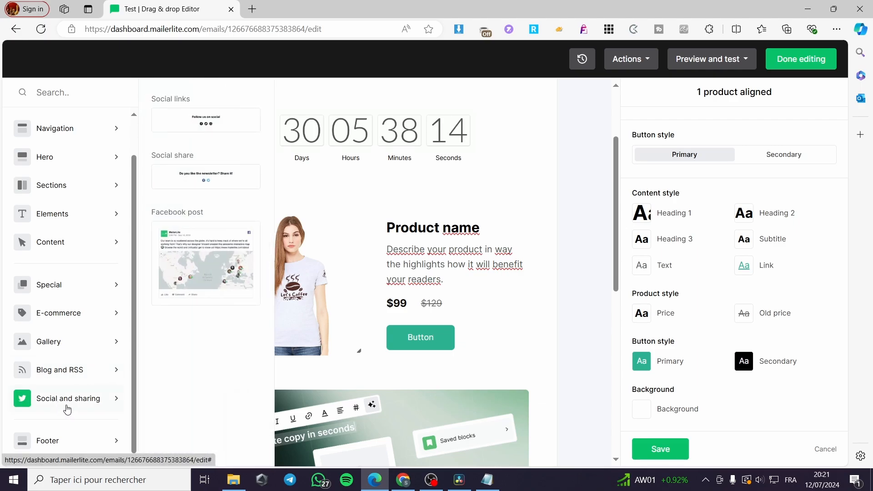
mouse_move(70, 449)
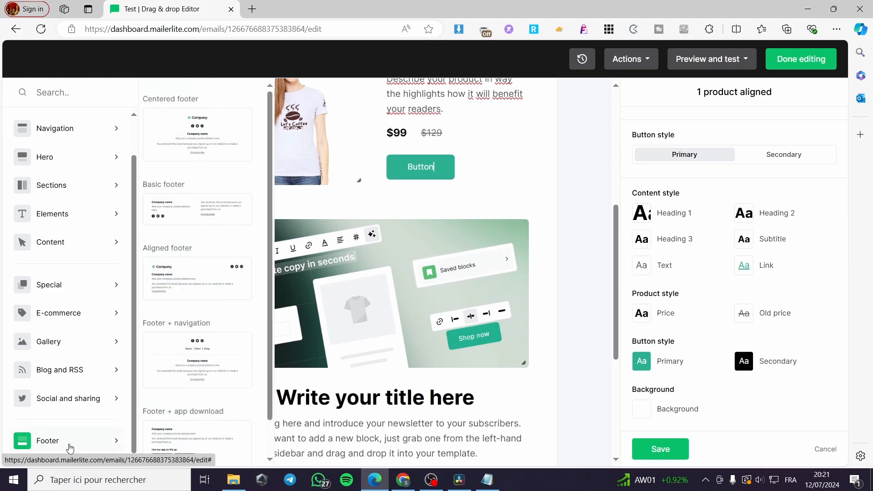
Open the footer block's Basic footer settings, showing social links and unsubscribe link text.
scroll(454, 413, "down", 5)
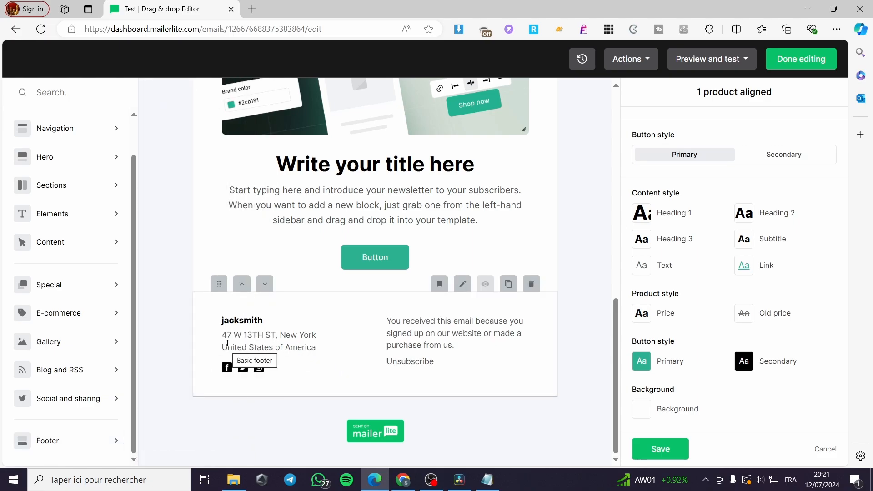
left_click(312, 365)
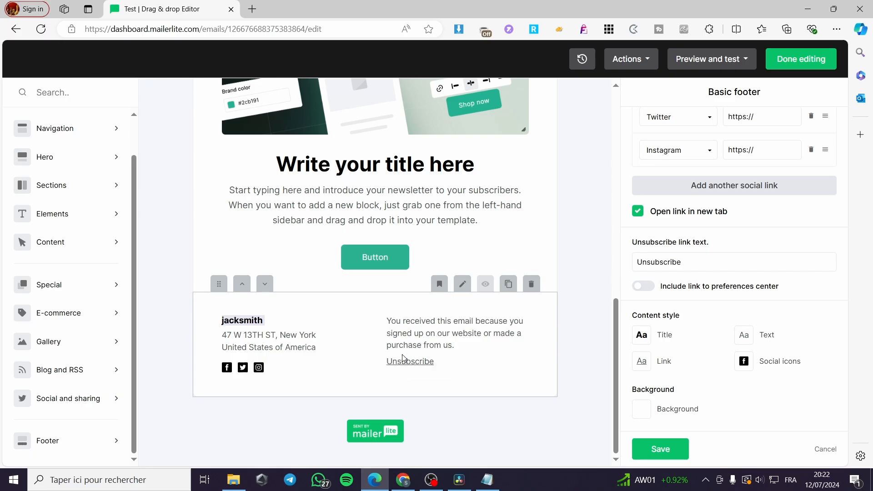
scroll(475, 345, "up", 6)
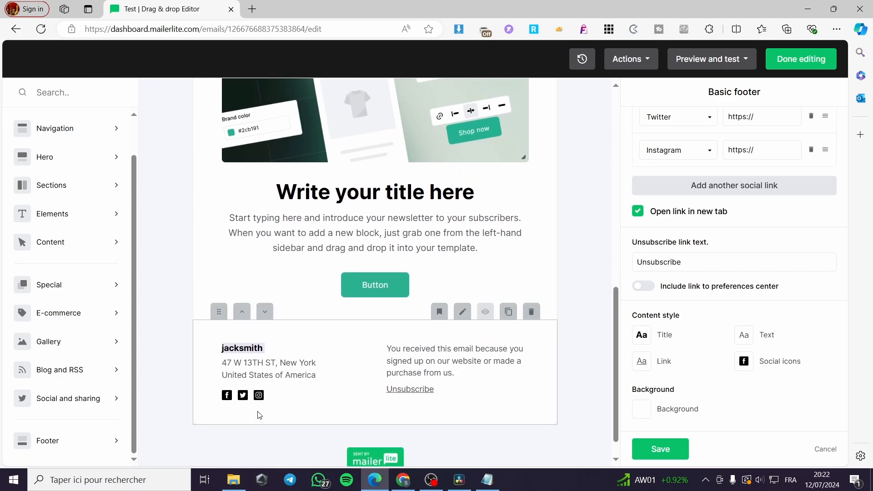
scroll(435, 328, "up", 5)
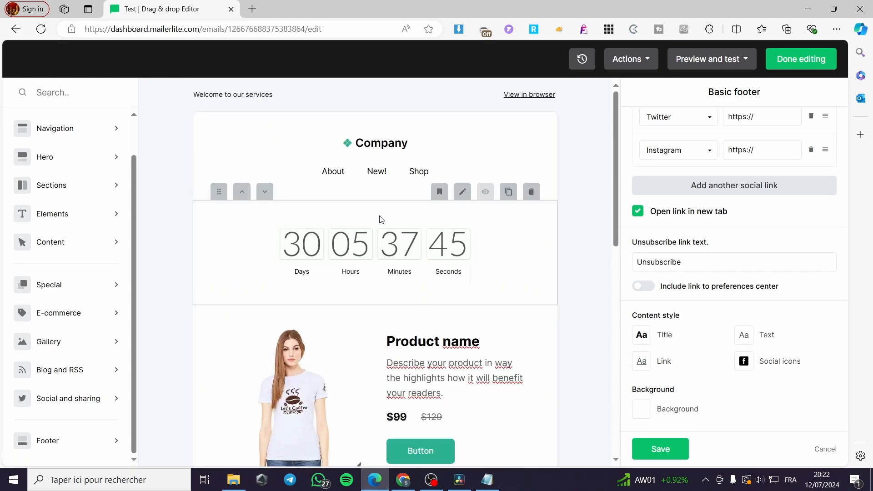
Drop a three-column section from Sections just below the countdown block.
left_click(445, 240)
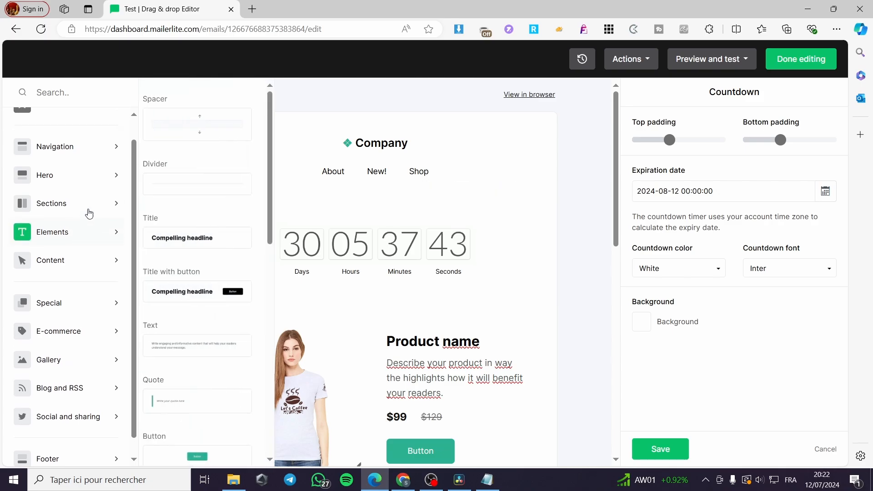
mouse_move(65, 162)
mouse_move(73, 230)
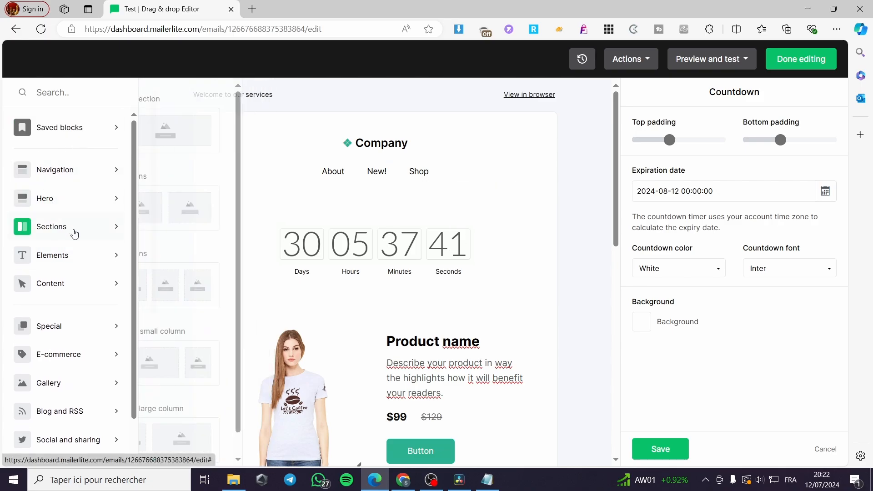
left_click_drag(212, 209, 361, 327)
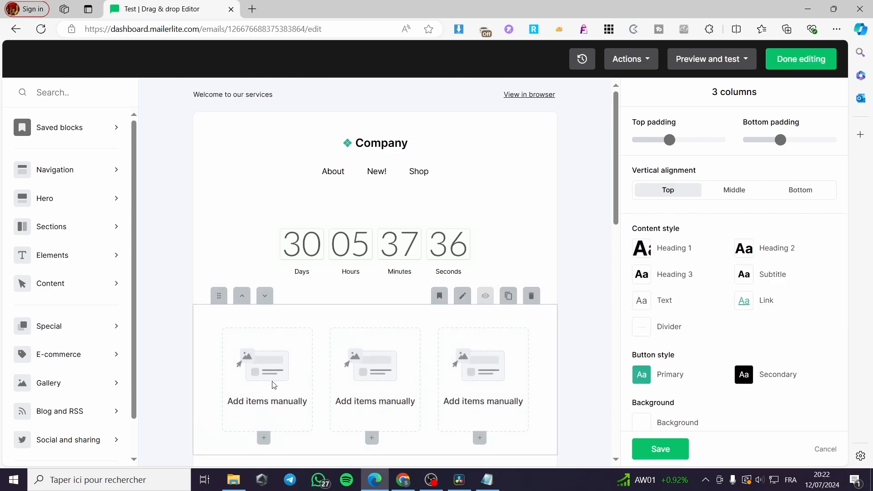
scroll(280, 386, "down", 3)
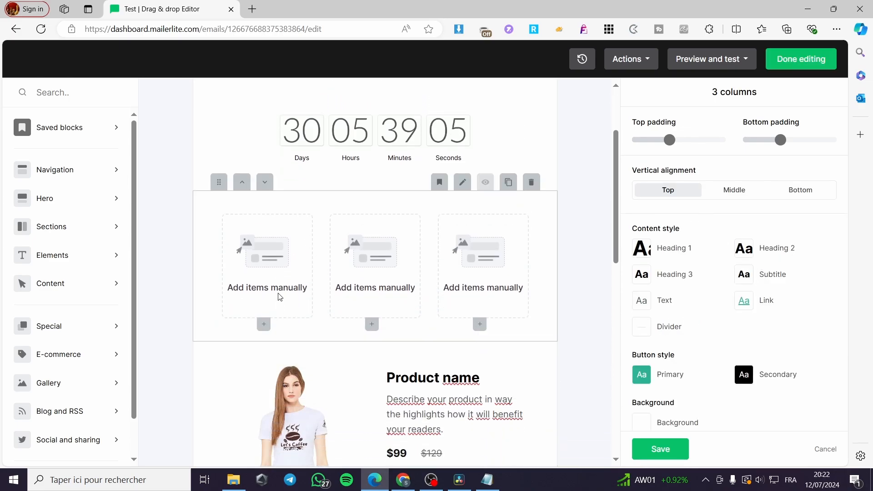
Put an Image element in each of the three columns and start replacing the first image.
left_click(264, 324)
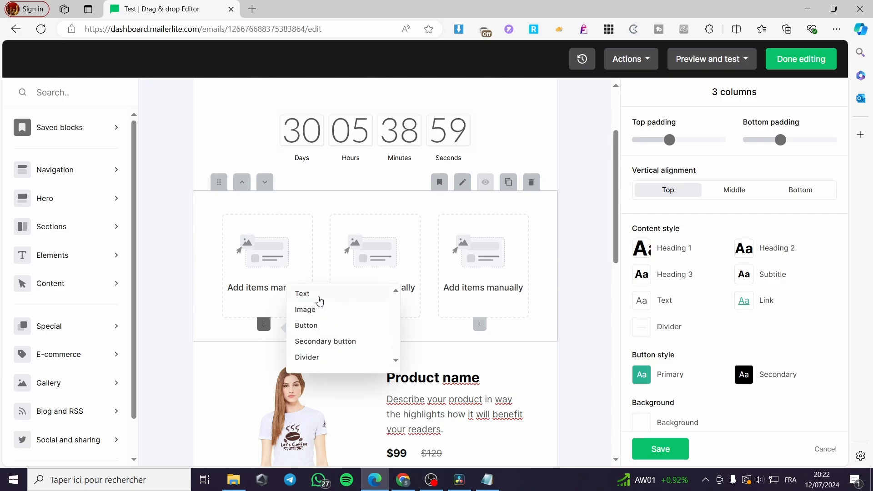
left_click(318, 311)
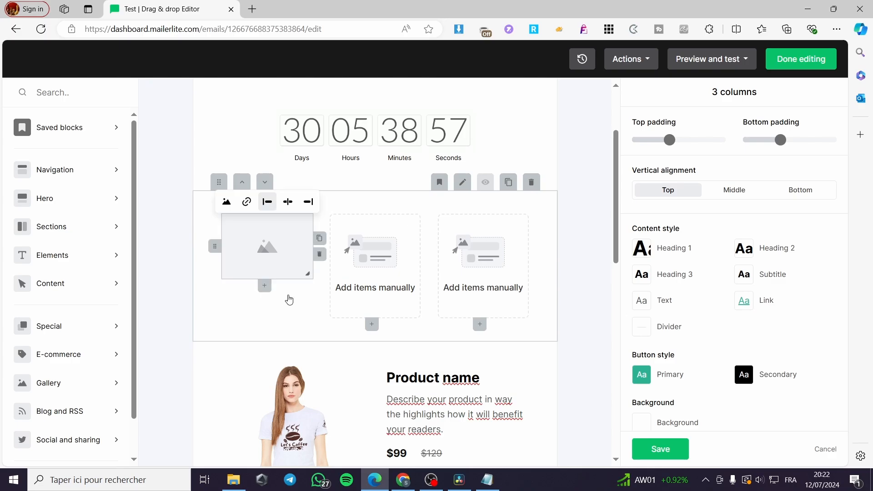
left_click(372, 324)
left_click(434, 309)
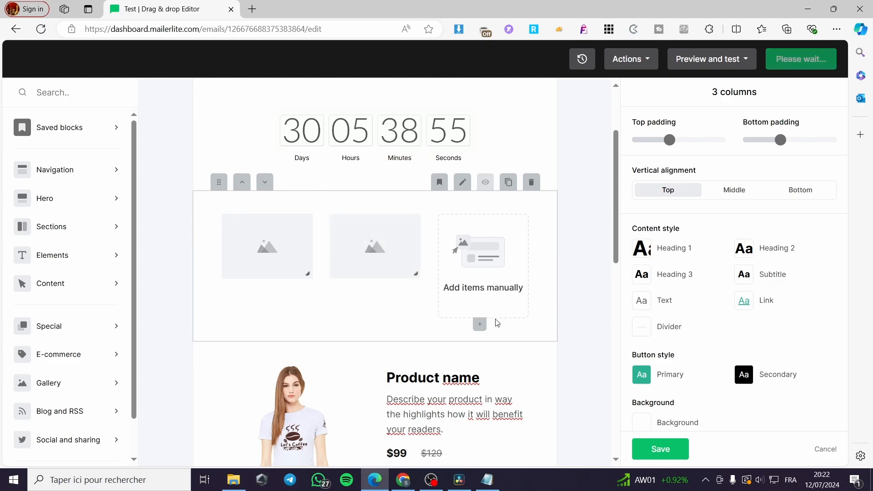
left_click(481, 324)
left_click(526, 309)
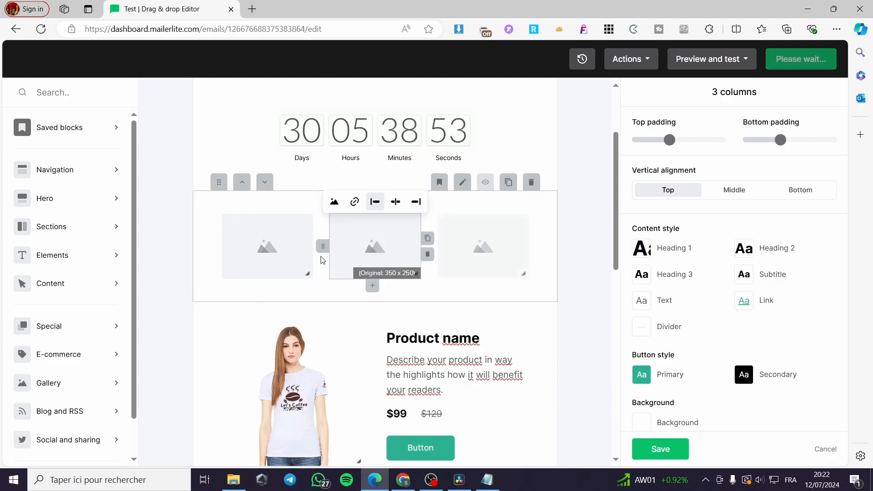
left_click(280, 241)
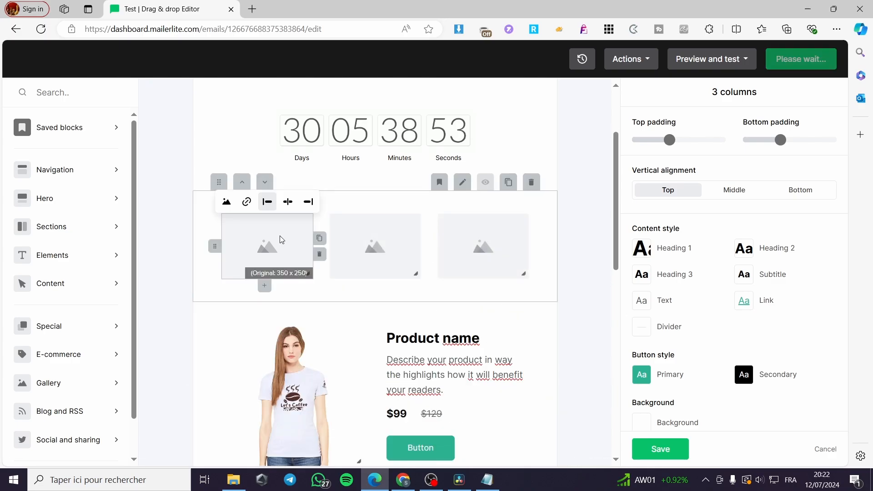
left_click(226, 201)
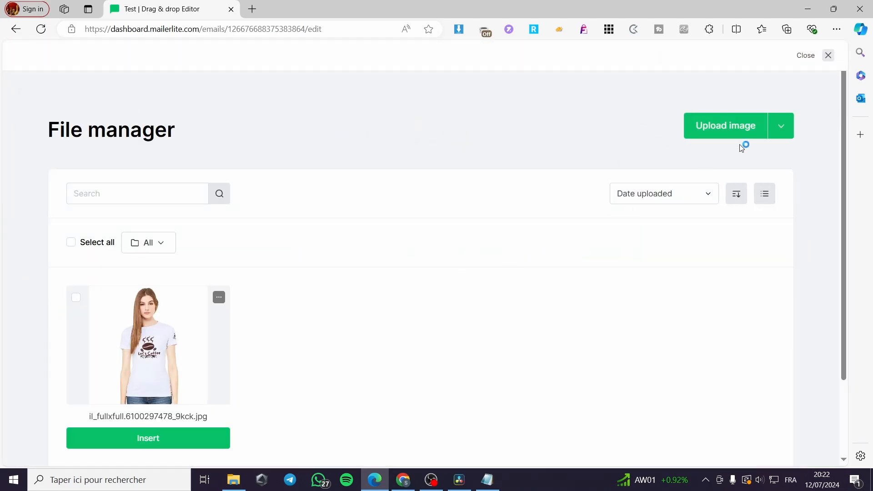
Upload the 20473 and 41CnKN8QpqL pictures and insert 20473 into the first column.
left_click(726, 131)
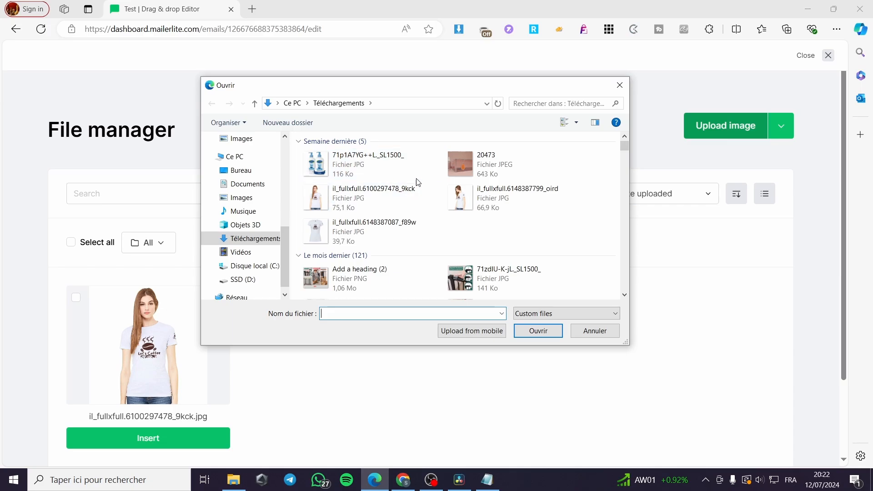
left_click(491, 163)
double_click(504, 169)
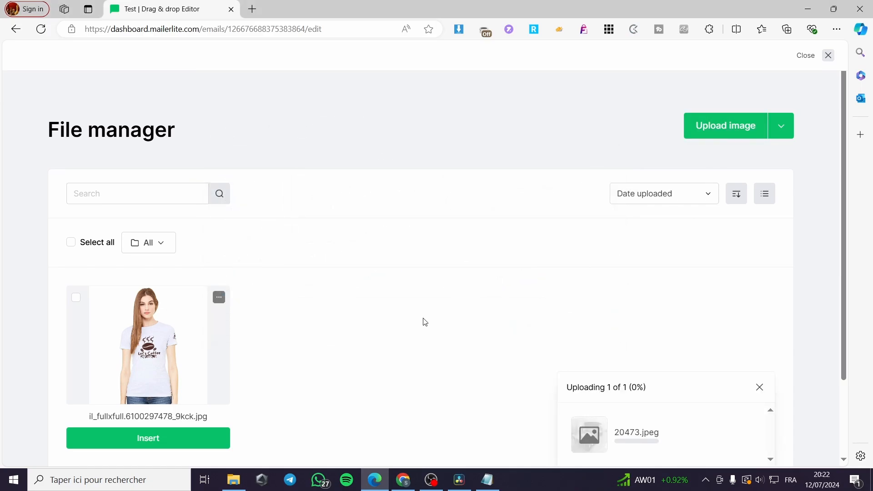
scroll(423, 321, "down", 2)
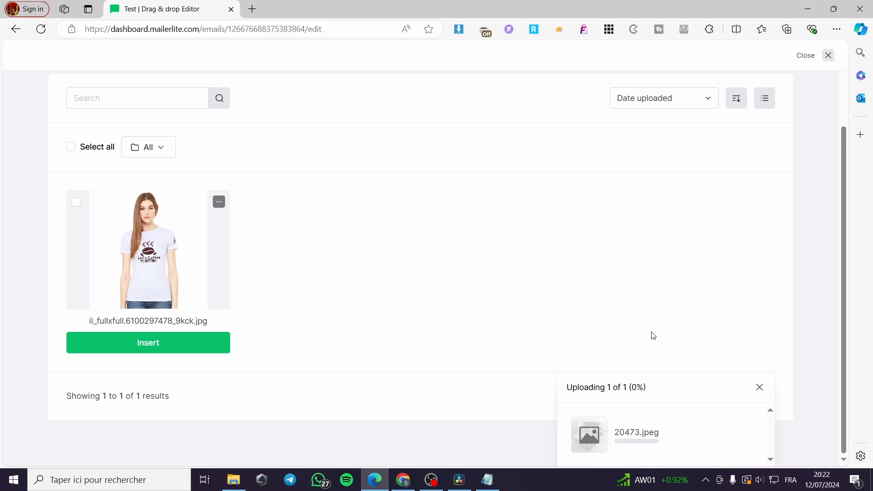
scroll(653, 336, "up", 2)
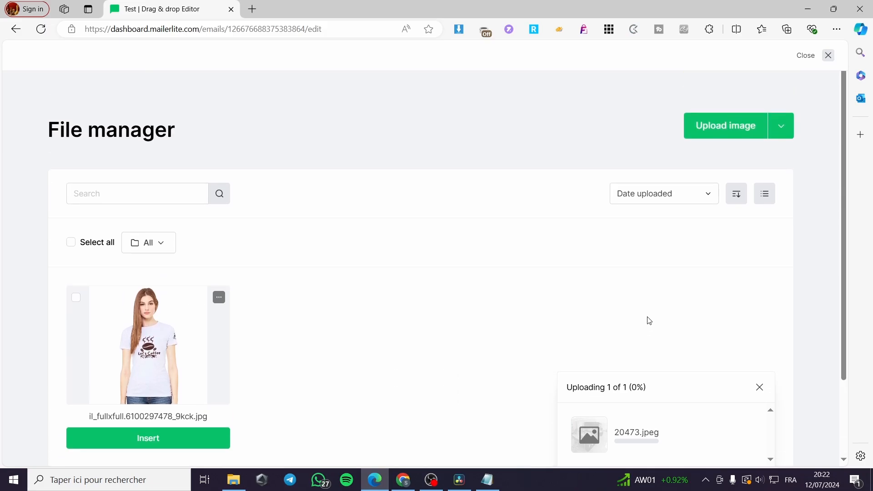
left_click(738, 126)
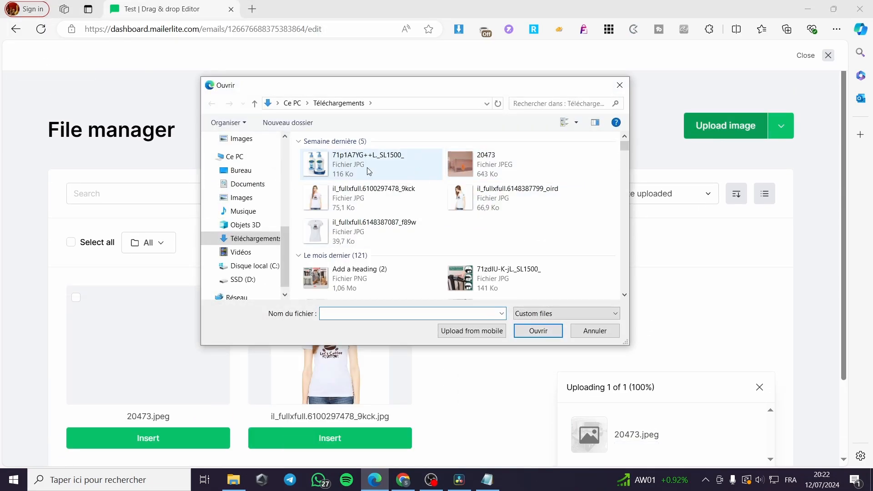
scroll(436, 261, "down", 5)
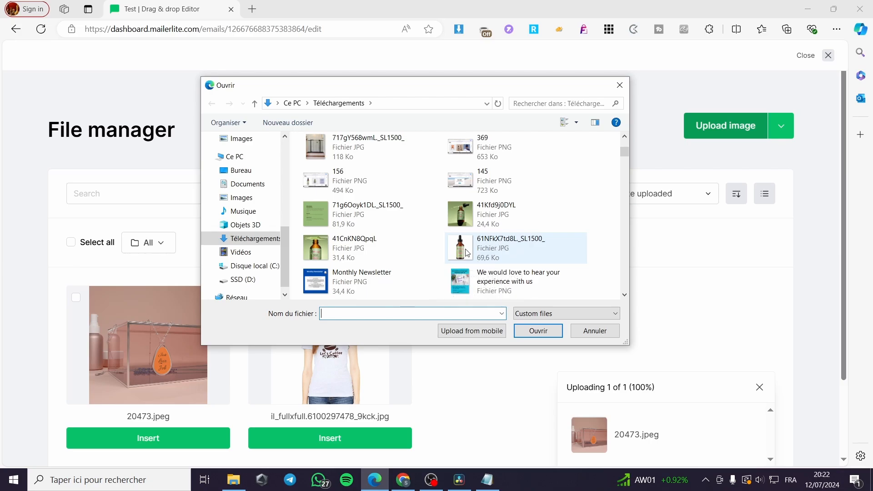
double_click(364, 252)
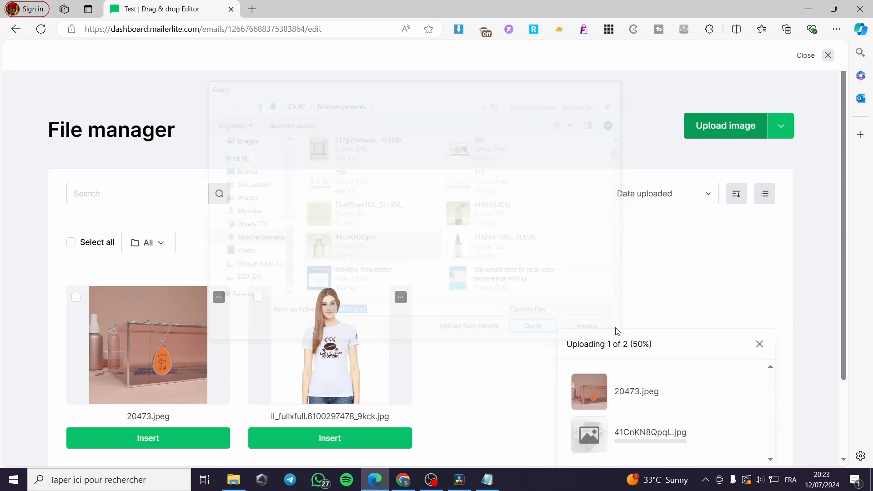
scroll(513, 287, "down", 2)
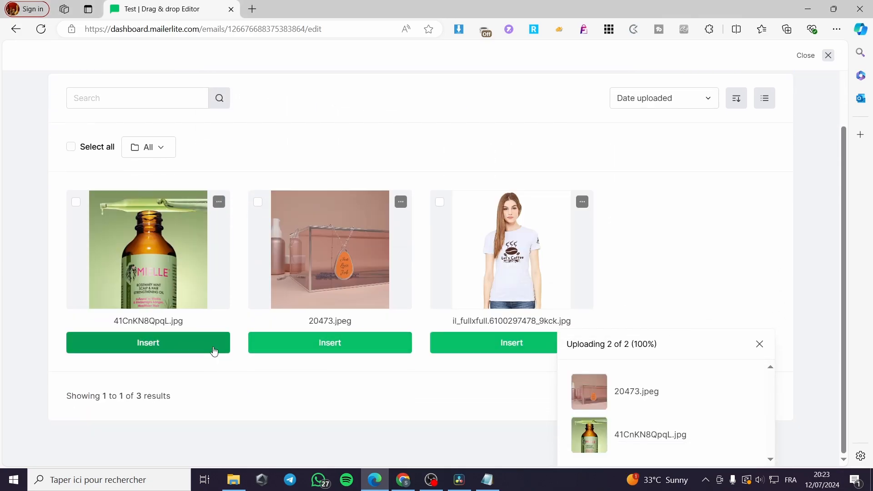
left_click(317, 346)
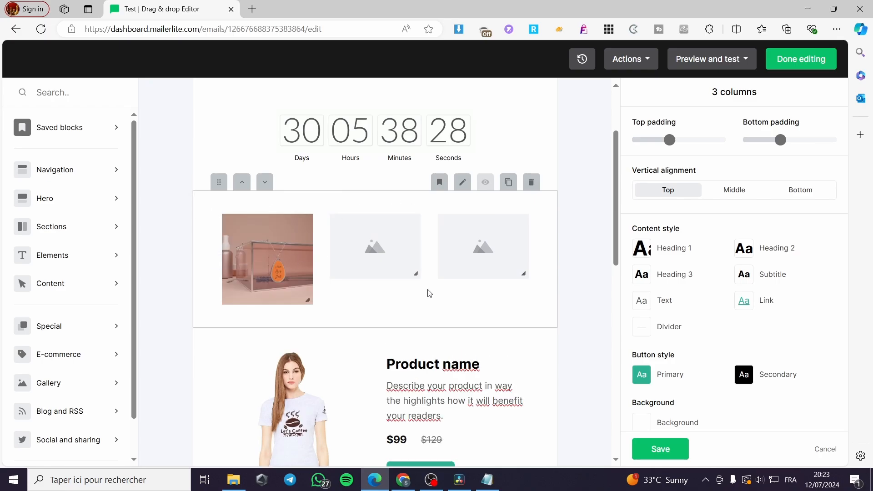
Insert the Mielle serum image into the second column and start replacing the third column's image.
mouse_move(378, 247)
left_click(333, 203)
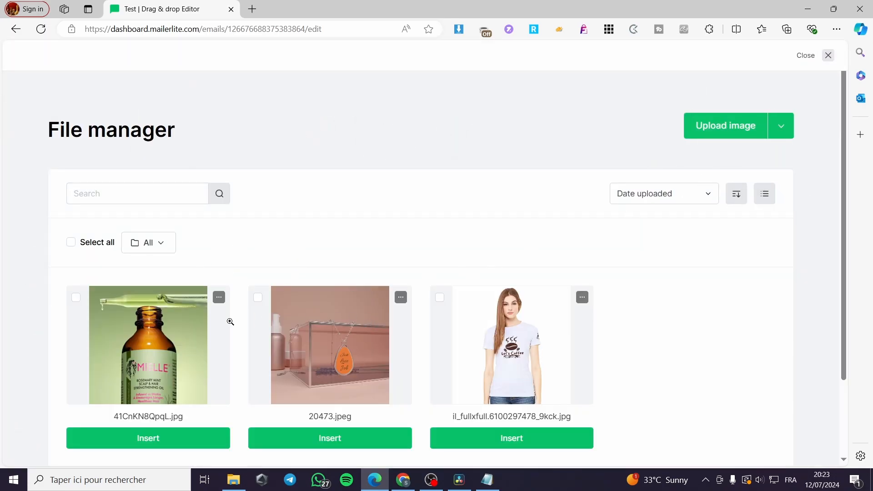
left_click(156, 439)
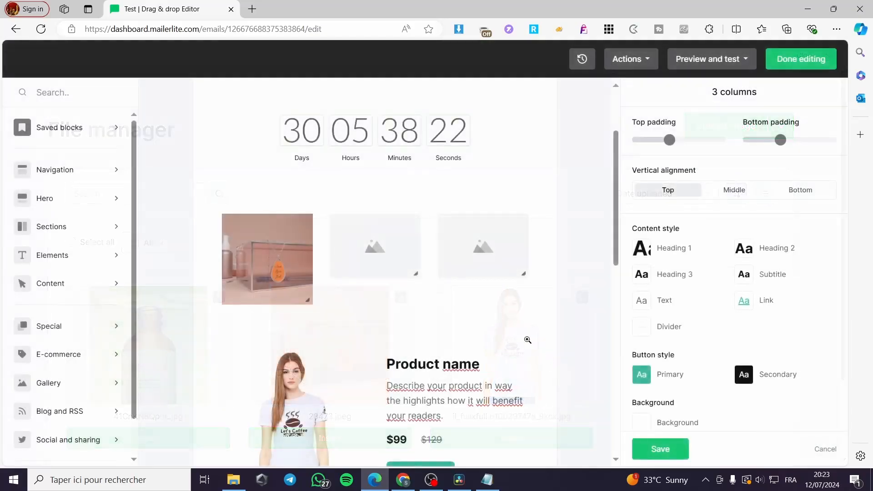
mouse_move(501, 253)
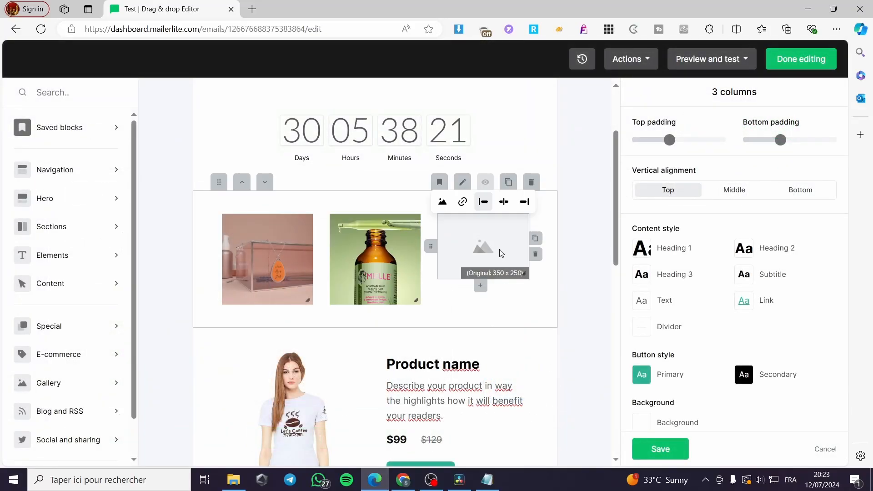
left_click(442, 201)
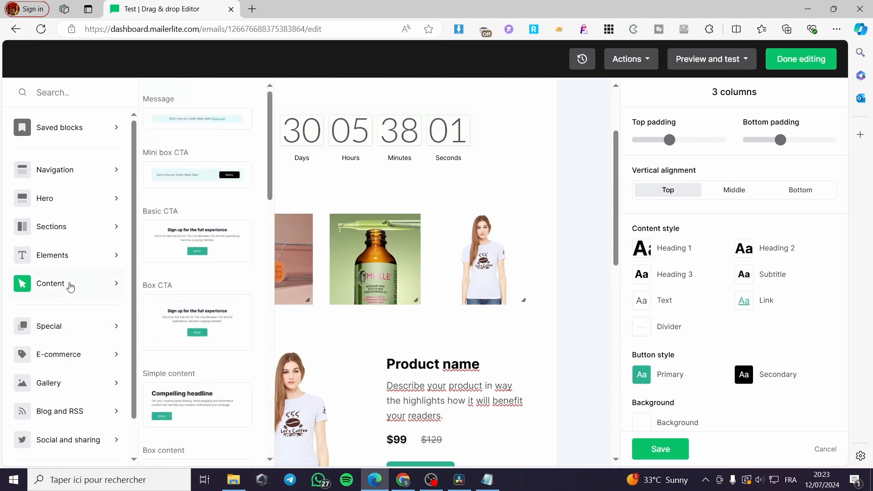
Place a Button block below the three-image row, keeping the teal Primary style after trying Secondary.
scroll(208, 268, "down", 3)
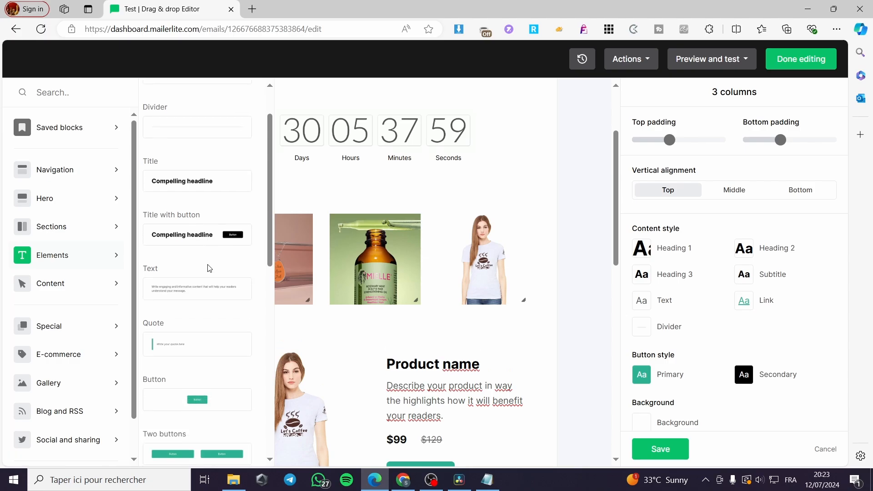
scroll(209, 268, "down", 3)
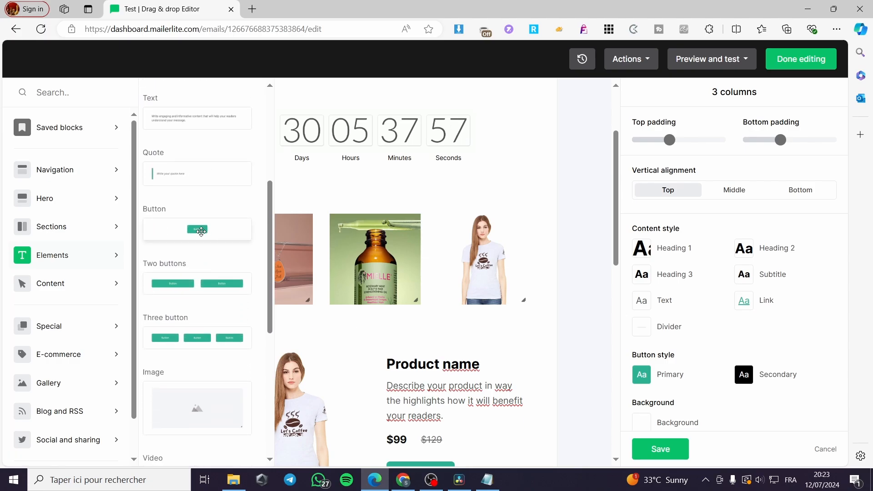
left_click_drag(200, 231, 279, 332)
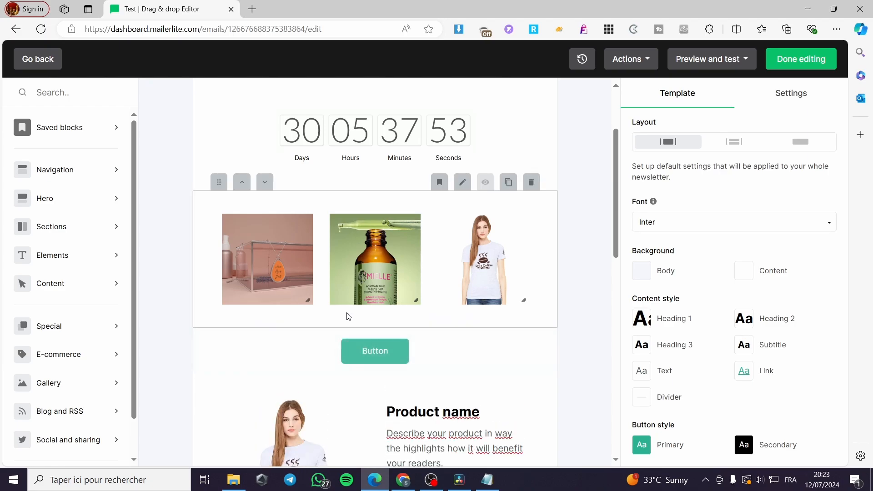
left_click(374, 355)
left_click(437, 353)
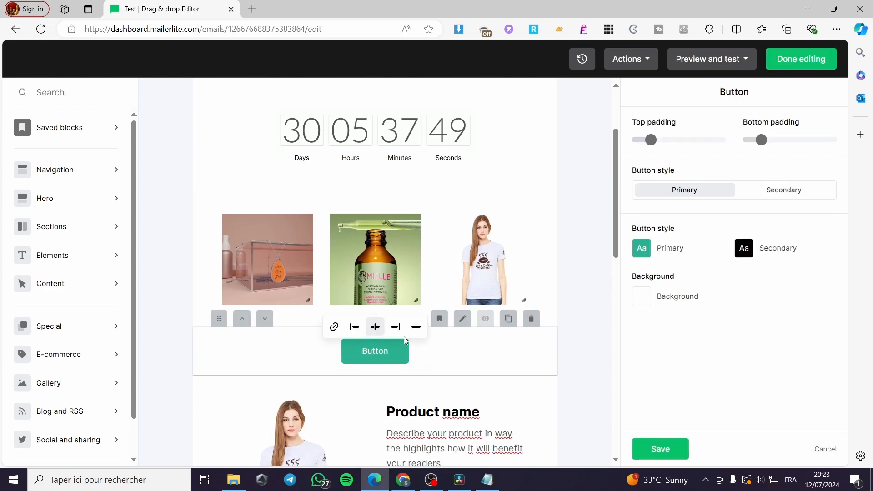
left_click(386, 253)
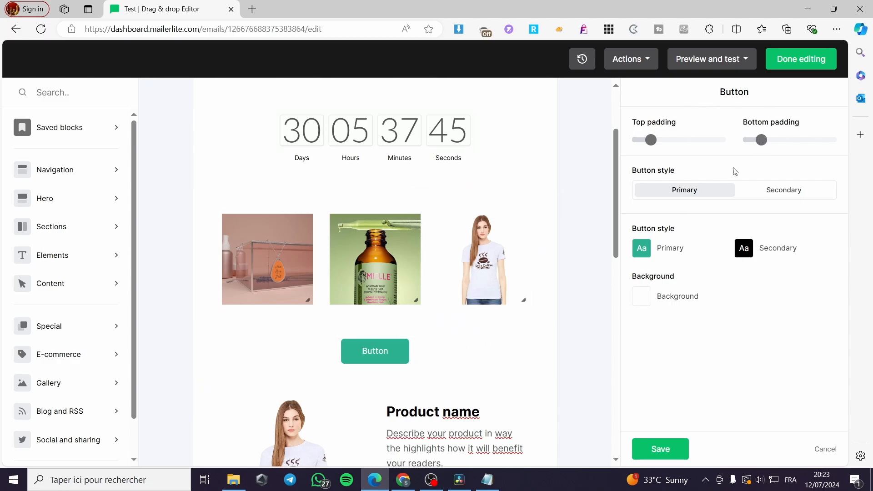
left_click(798, 191)
left_click(724, 193)
left_click(644, 64)
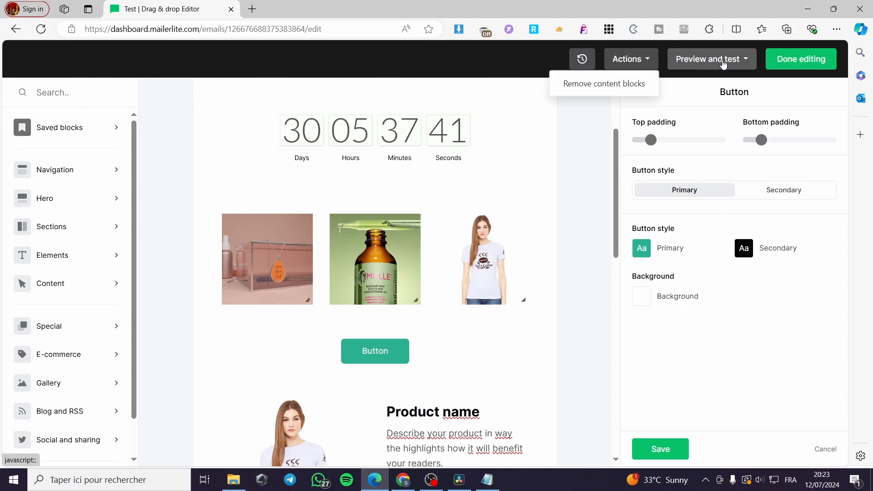
left_click(745, 64)
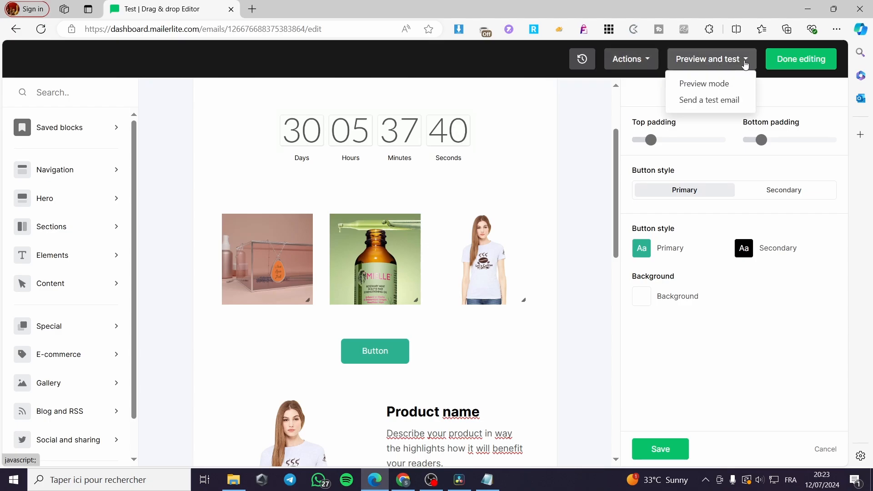
left_click(710, 86)
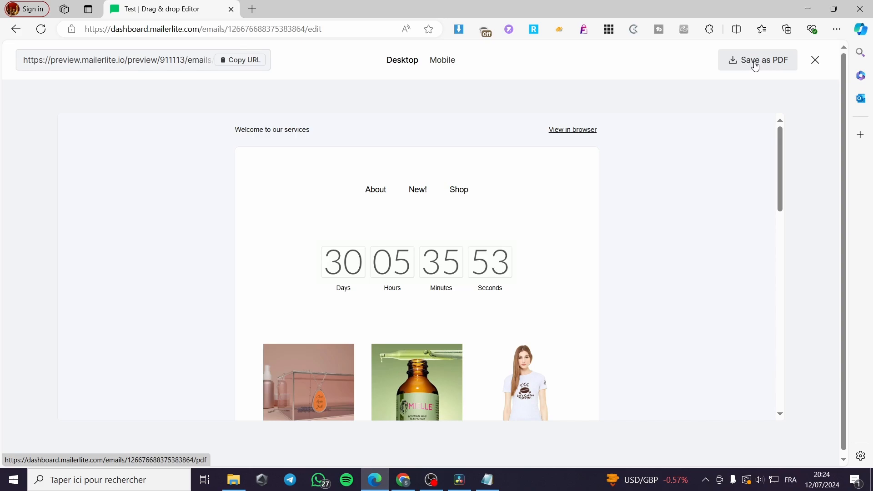
scroll(650, 239, "down", 1)
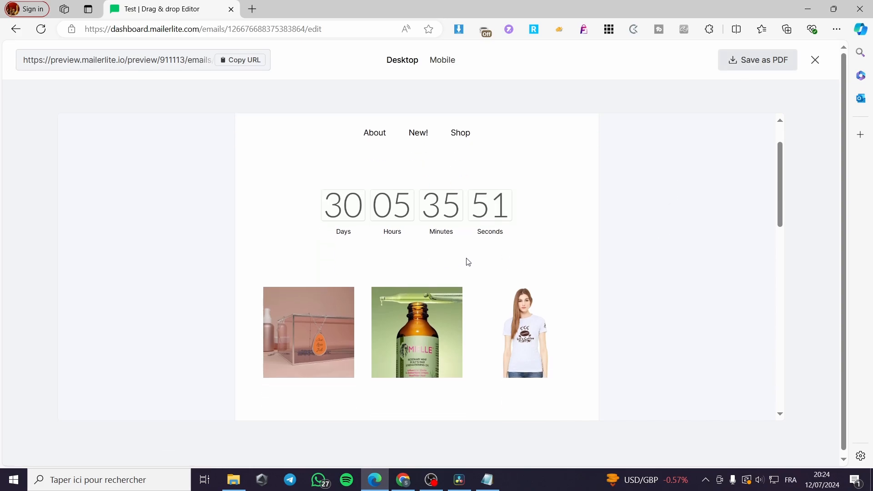
scroll(422, 243, "down", 7)
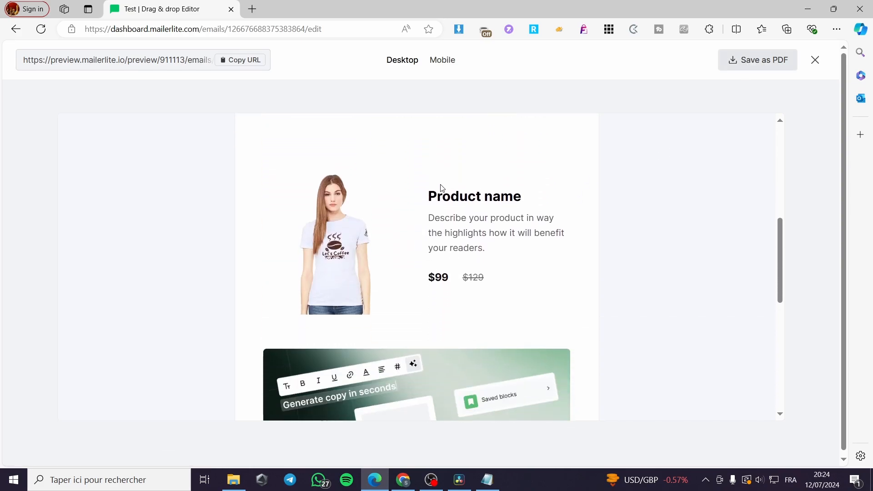
scroll(652, 203, "down", 4)
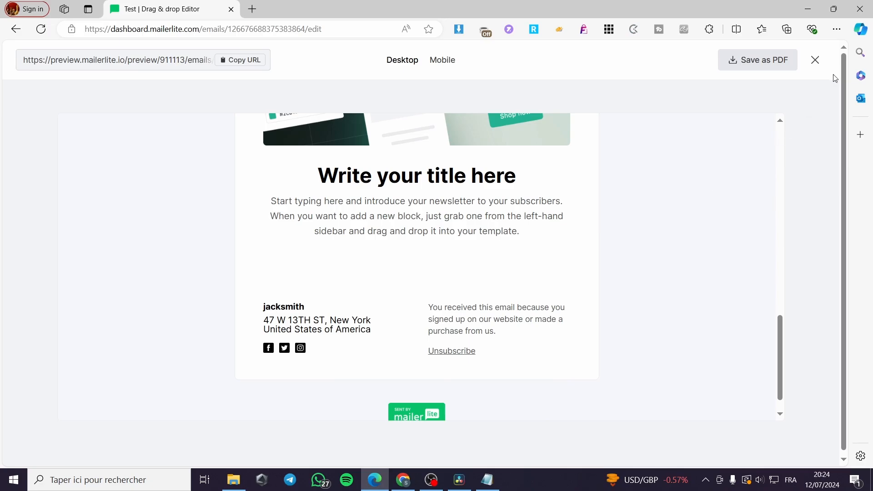
left_click(814, 60)
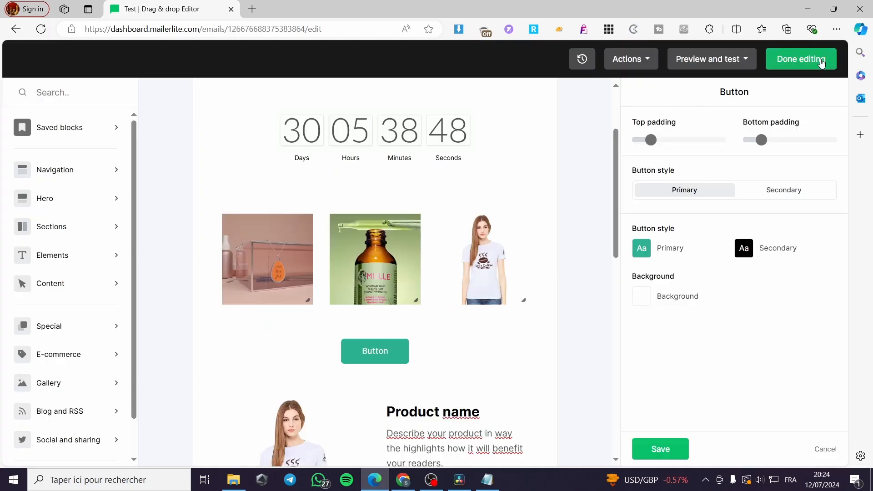
Attempt a test email, refused because the account is inactive, then save the button block's settings.
left_click(744, 61)
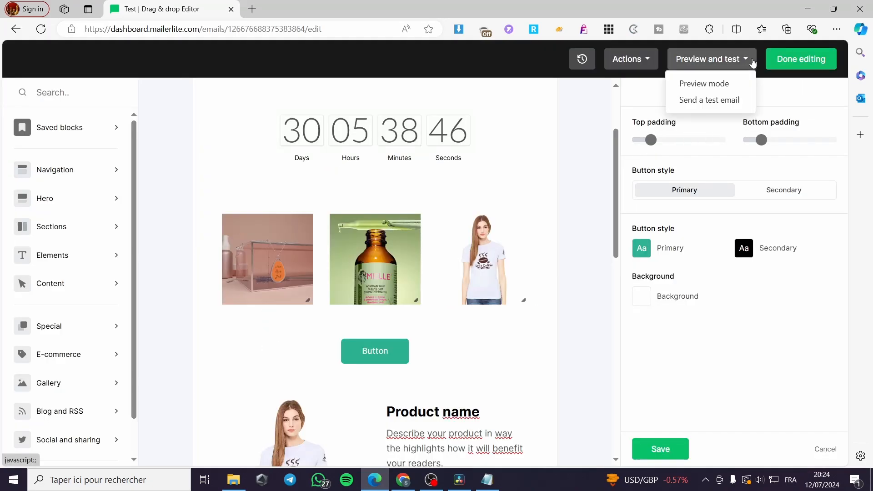
left_click(703, 100)
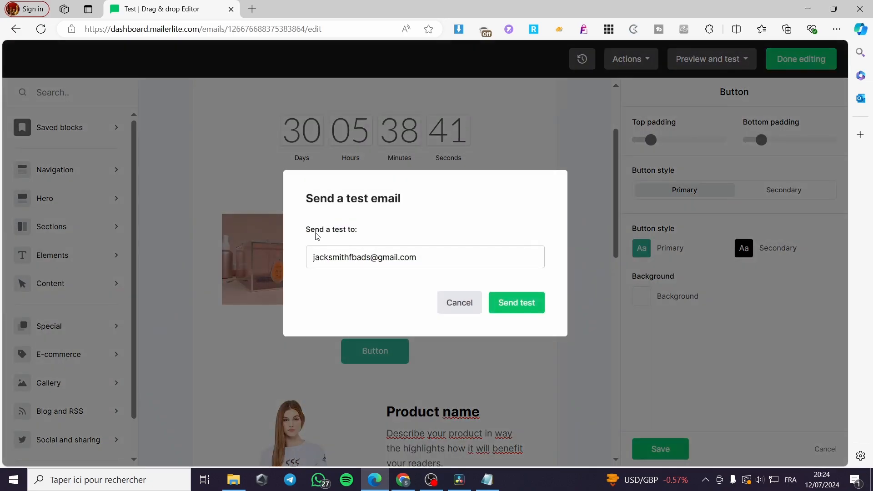
left_click(513, 302)
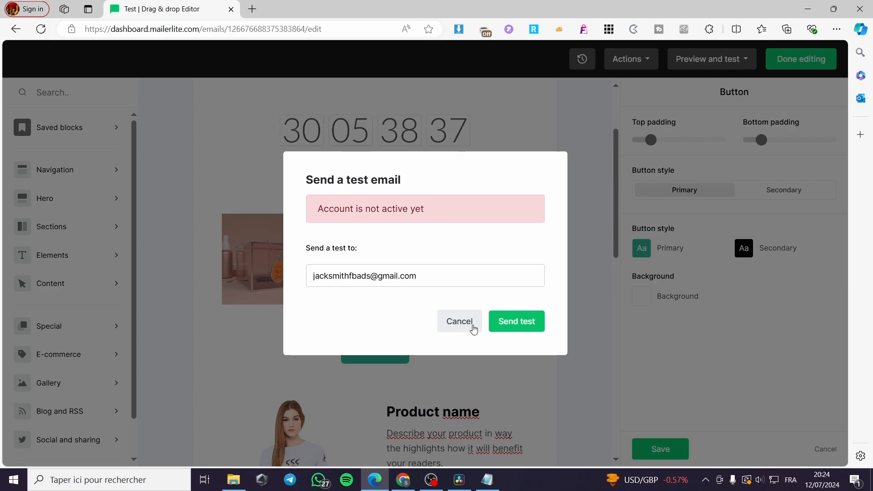
left_click(447, 322)
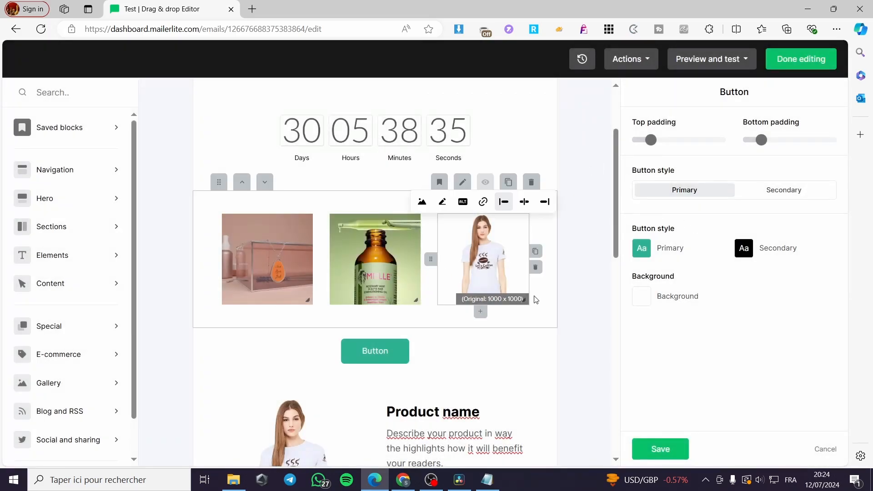
left_click(681, 453)
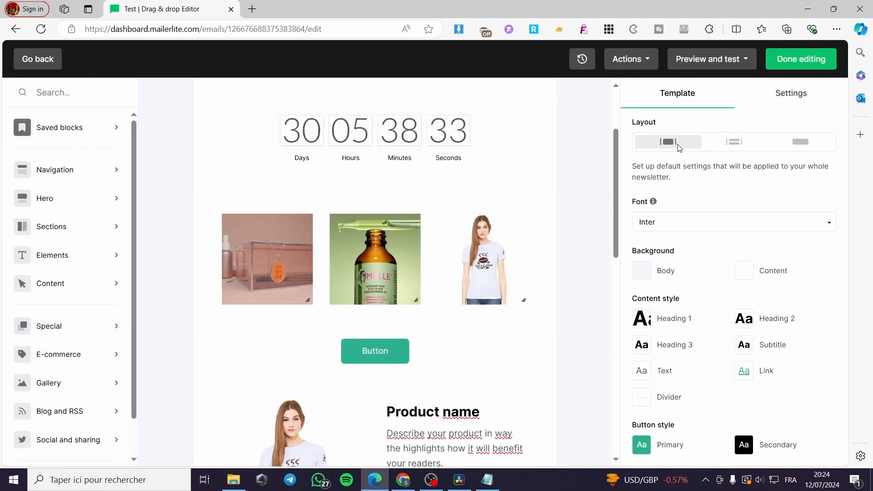
Finish editing and scroll through the Test campaign's Review and schedule page, with Send now selected.
left_click(814, 60)
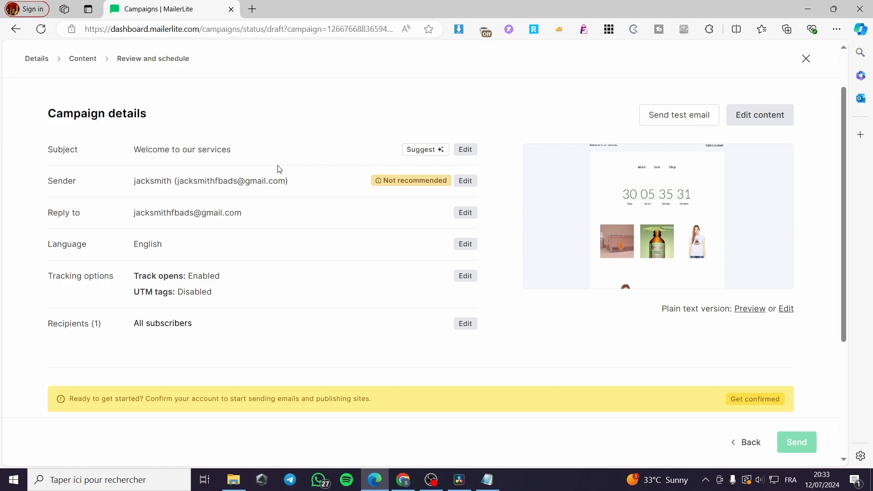
scroll(193, 125, "down", 1)
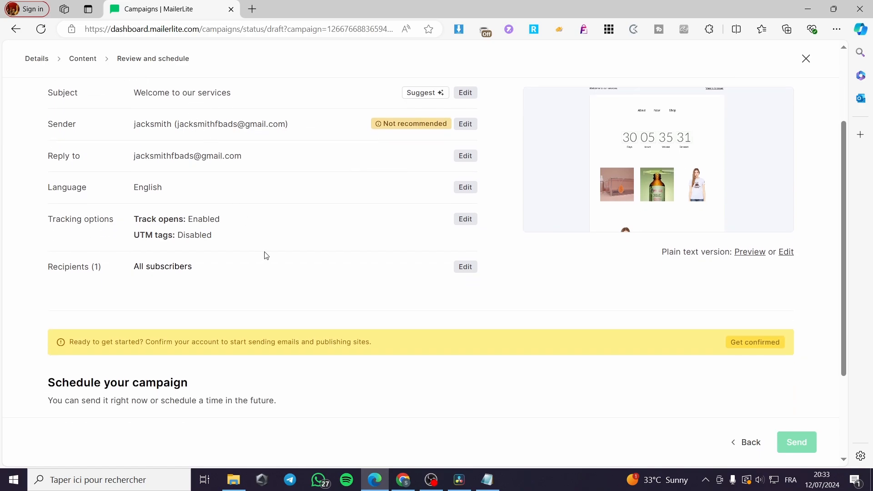
scroll(266, 256, "down", 2)
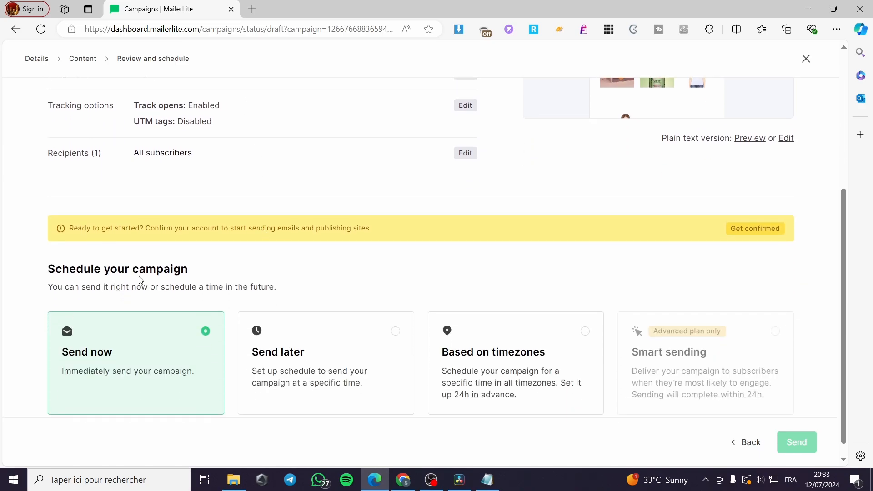
scroll(141, 279, "down", 1)
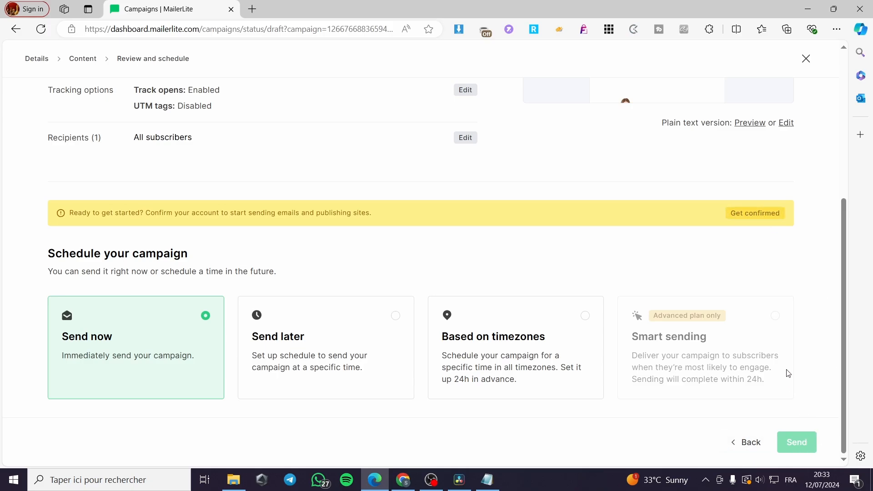
scroll(781, 369, "up", 5)
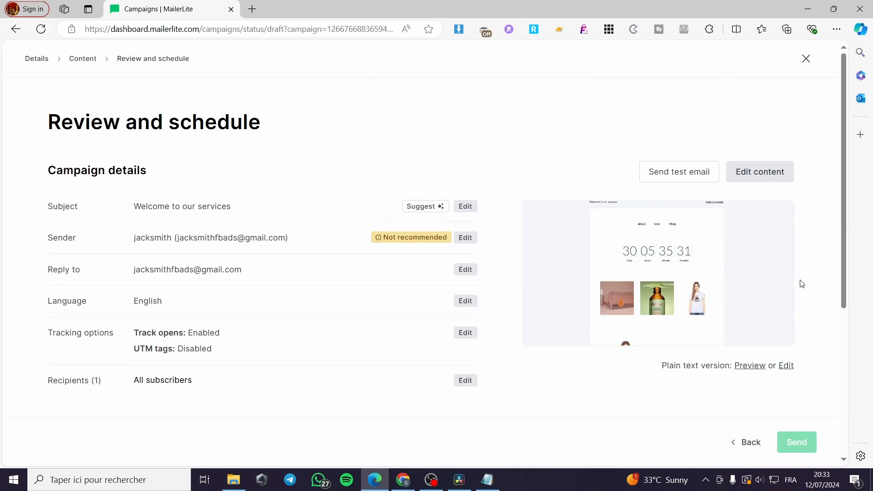